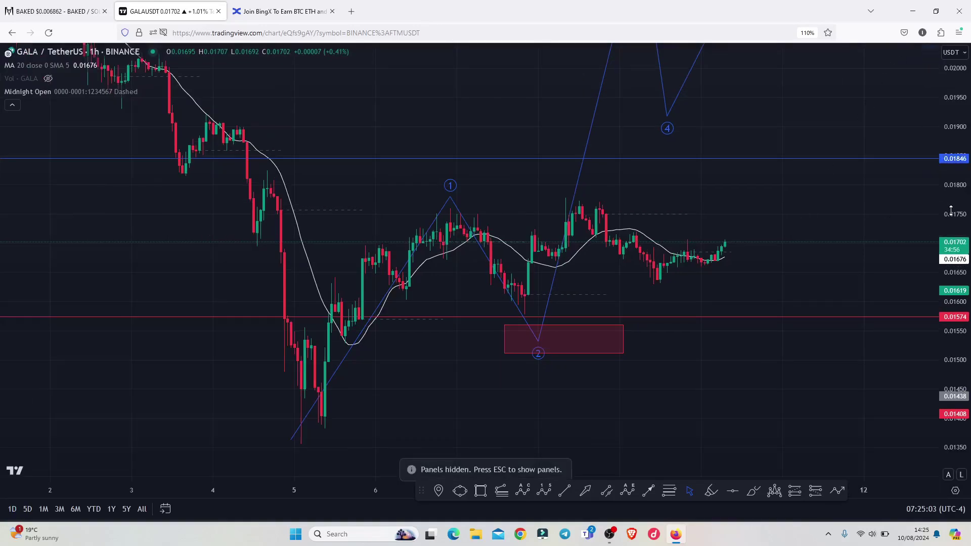
Circle the support area and recent candles, sketch a projected rally path, then undo it.
drag(951, 212, 952, 227)
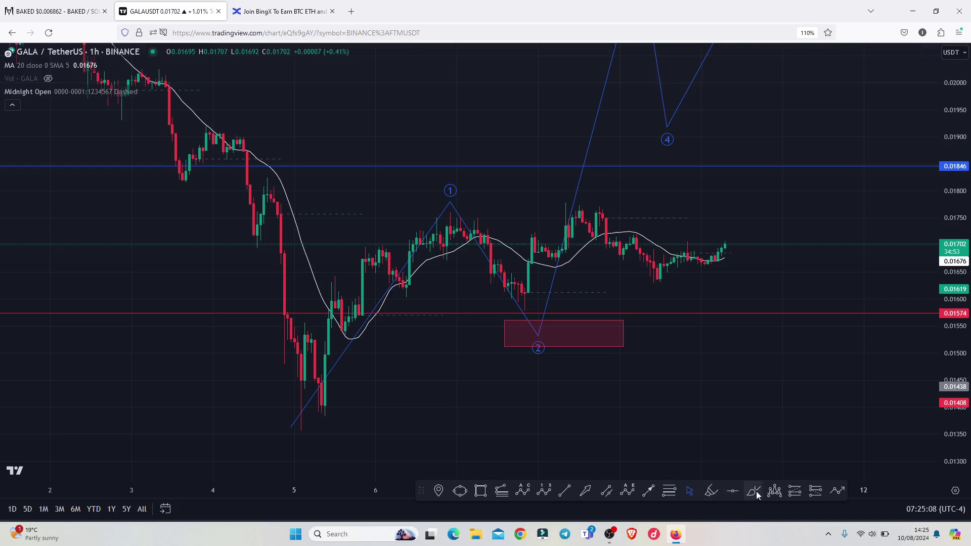
mouse_move(706, 296)
mouse_down()
mouse_move(673, 319)
mouse_move(701, 334)
mouse_move(727, 305)
mouse_move(698, 293)
mouse_move(687, 302)
mouse_up()
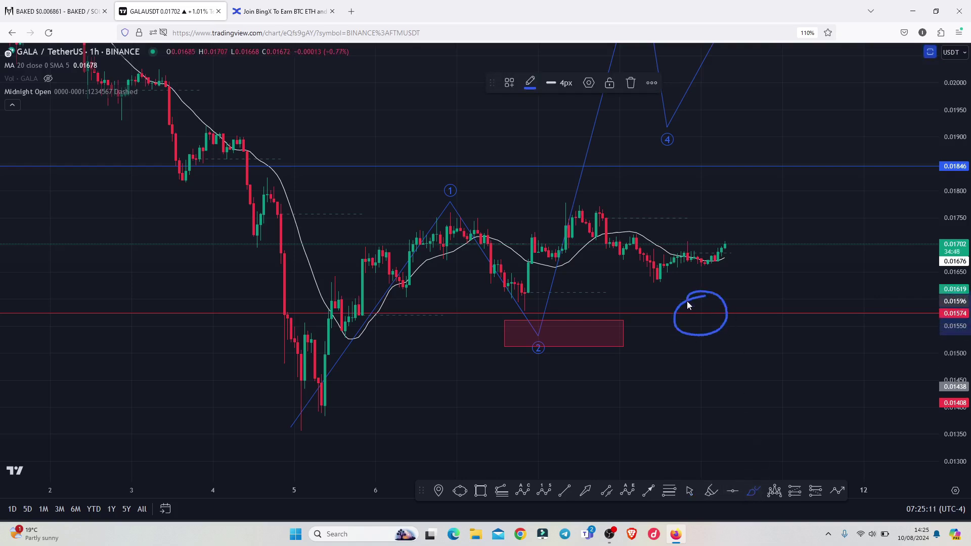
mouse_move(727, 231)
mouse_down()
mouse_move(702, 234)
mouse_move(694, 264)
mouse_move(737, 282)
mouse_move(747, 238)
mouse_move(736, 233)
mouse_up()
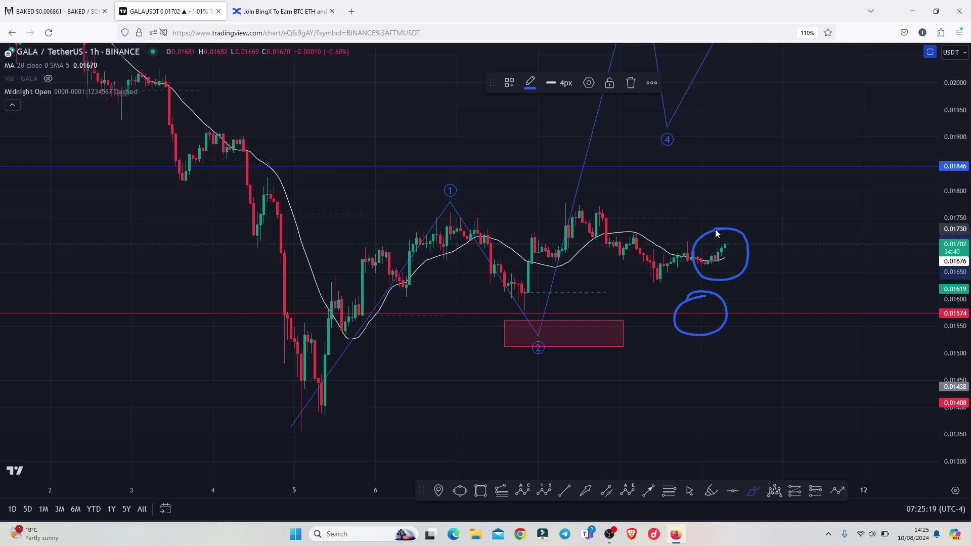
drag(717, 232, 747, 130)
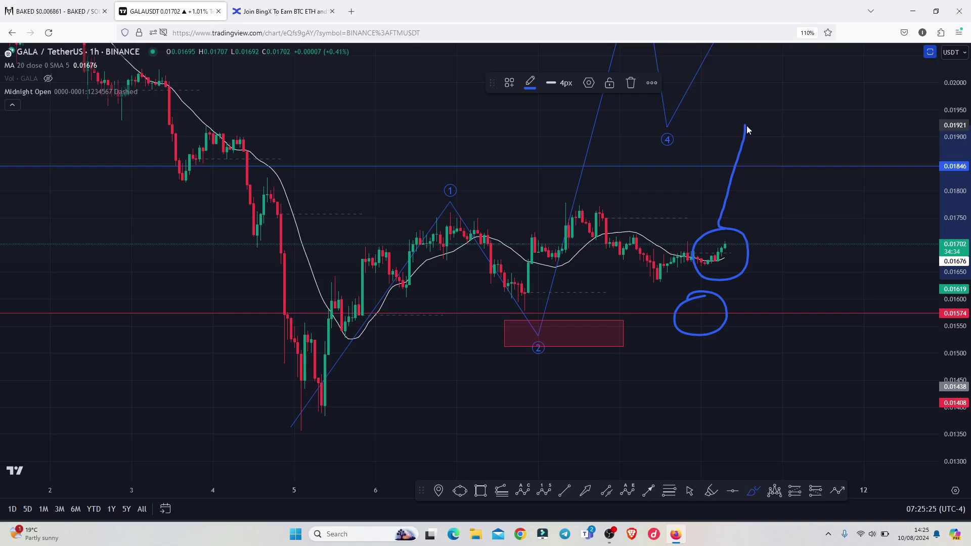
mouse_move(748, 129)
mouse_down()
mouse_move(772, 169)
mouse_move(806, 77)
mouse_up()
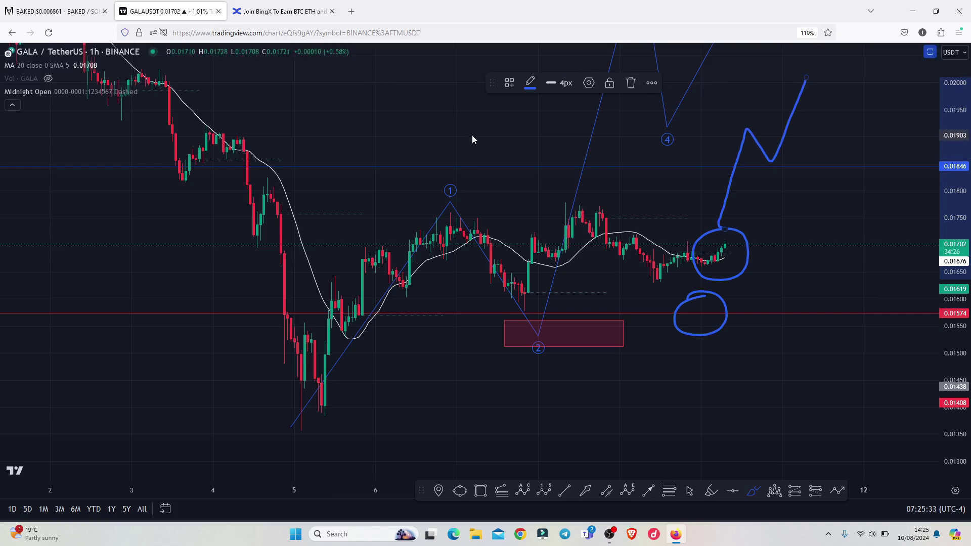
key(ctrl+z)
key(ctrl+z)
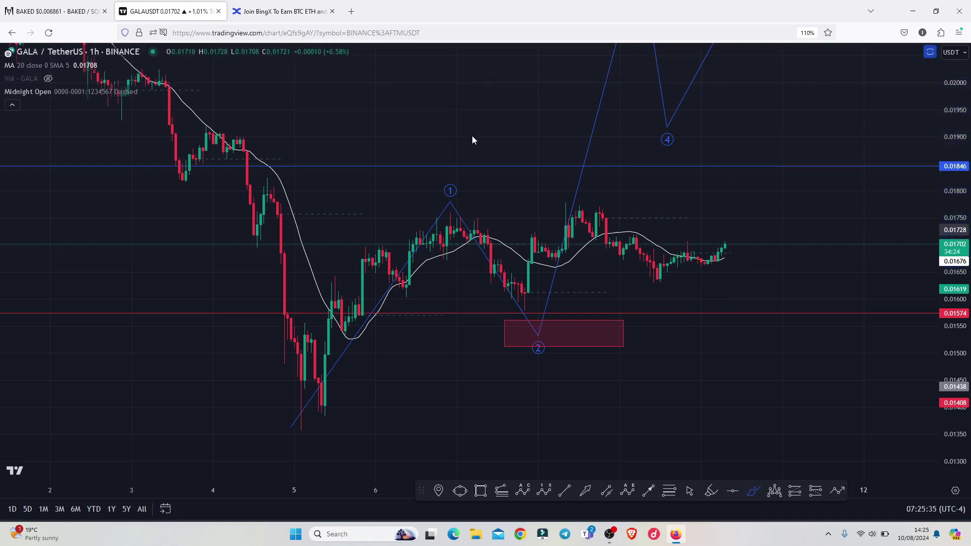
Show the BingX invite page, highlight its 5,000 USDT rewards headline, and return to GALA/USDT.
click(285, 9)
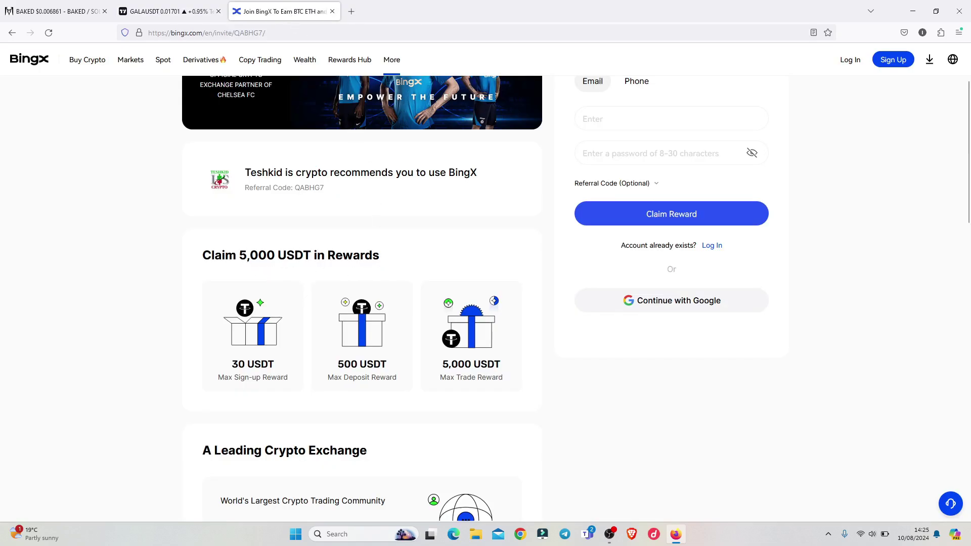
drag(239, 257, 348, 262)
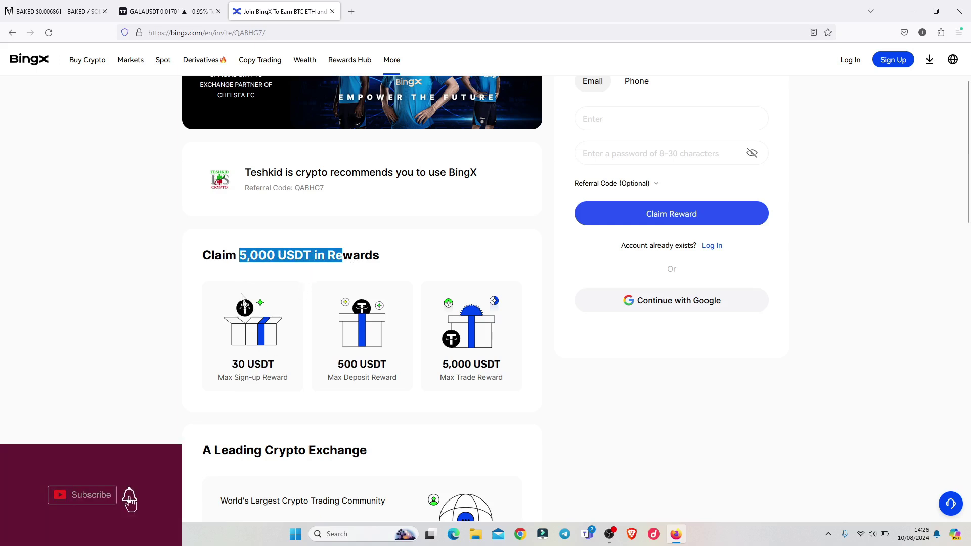
click(167, 12)
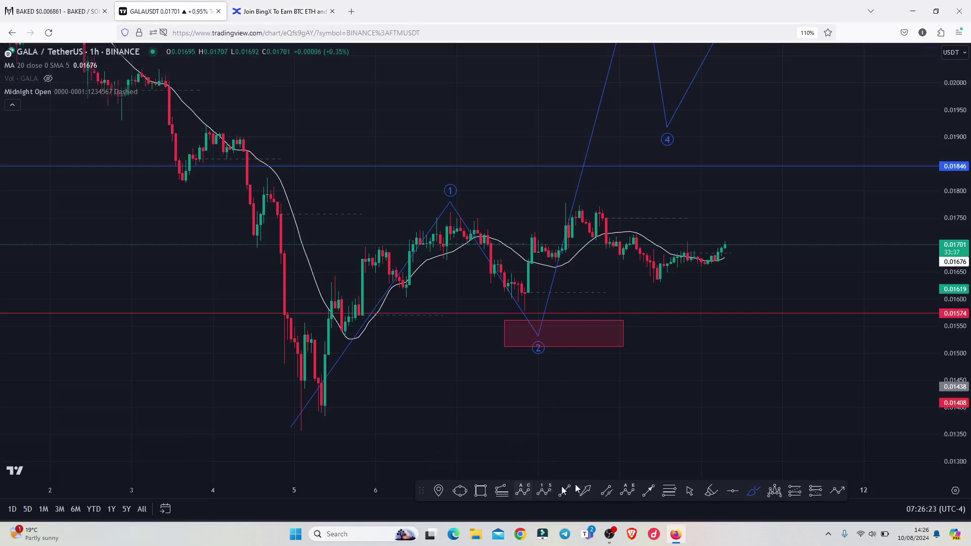
Circle the 5 Aug low, wave 1 peak and pink demand box in turn, deleting each loop.
click(691, 491)
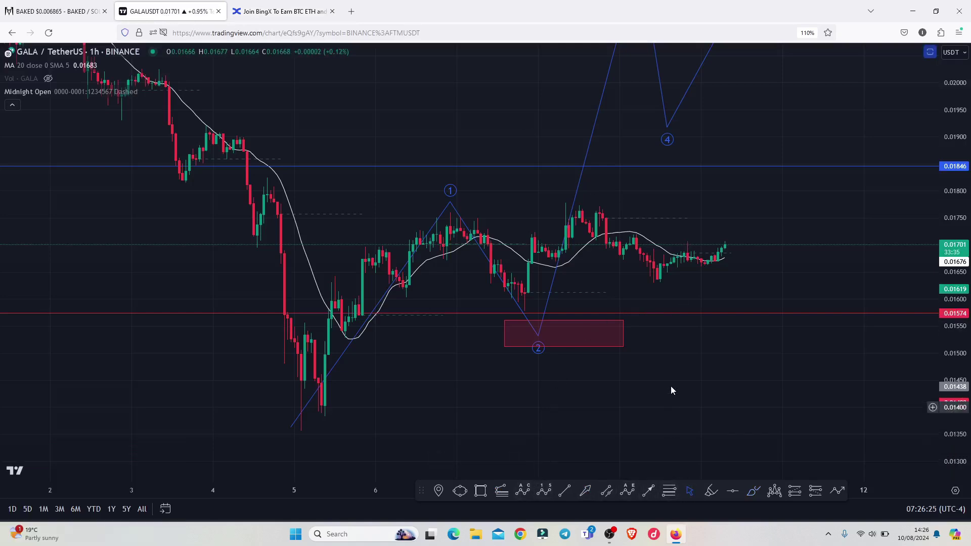
drag(680, 364, 688, 331)
click(754, 491)
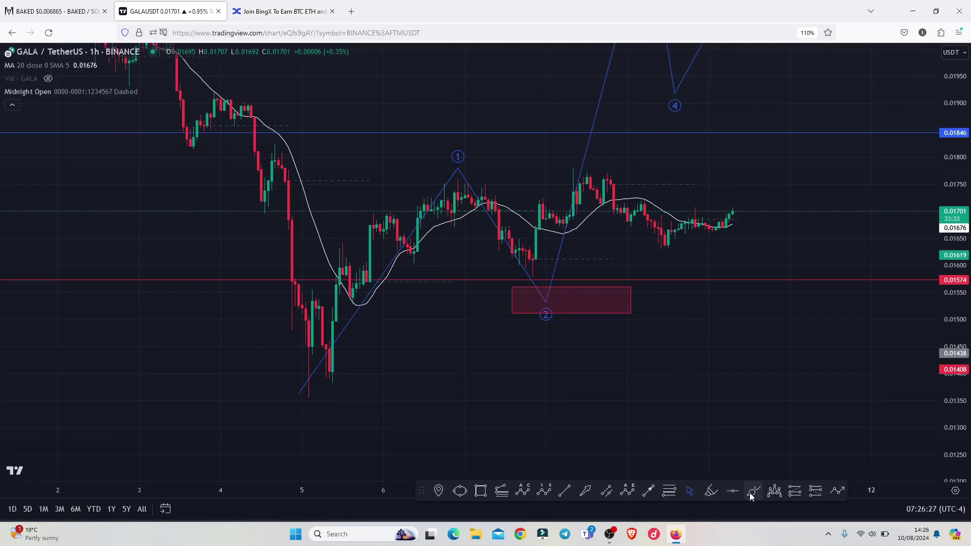
mouse_move(315, 318)
mouse_down()
mouse_move(306, 417)
mouse_move(346, 357)
mouse_move(314, 321)
mouse_up()
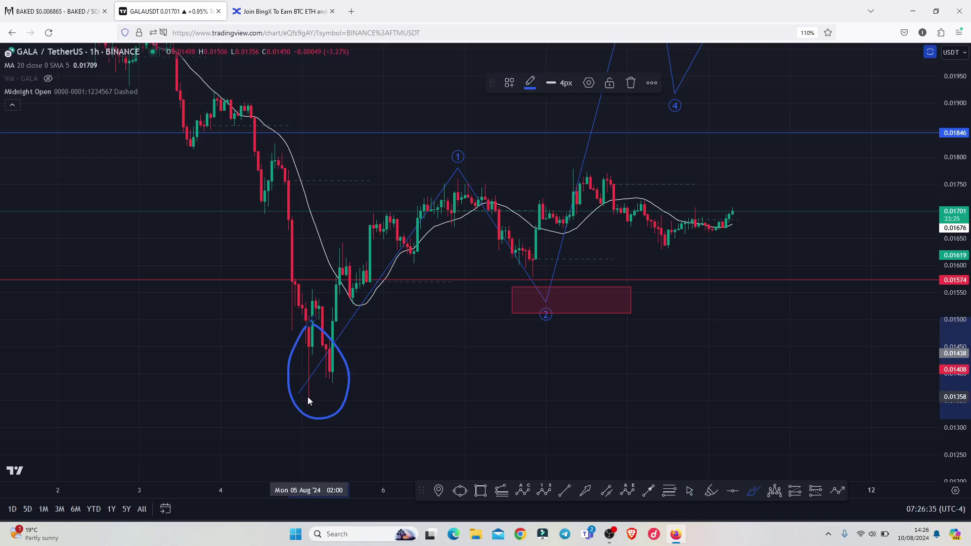
click(630, 84)
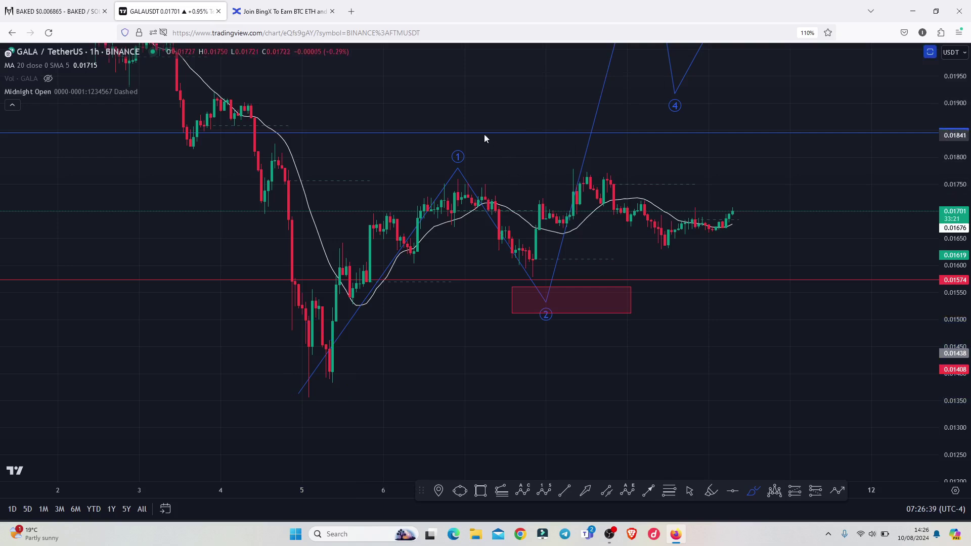
mouse_move(480, 132)
mouse_down()
mouse_move(485, 190)
mouse_move(501, 154)
mouse_move(469, 131)
mouse_up()
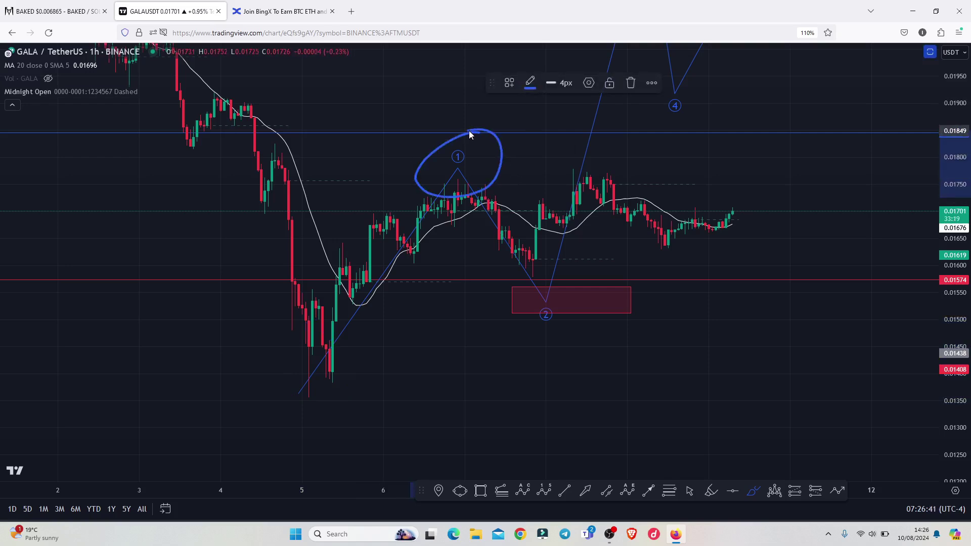
click(630, 84)
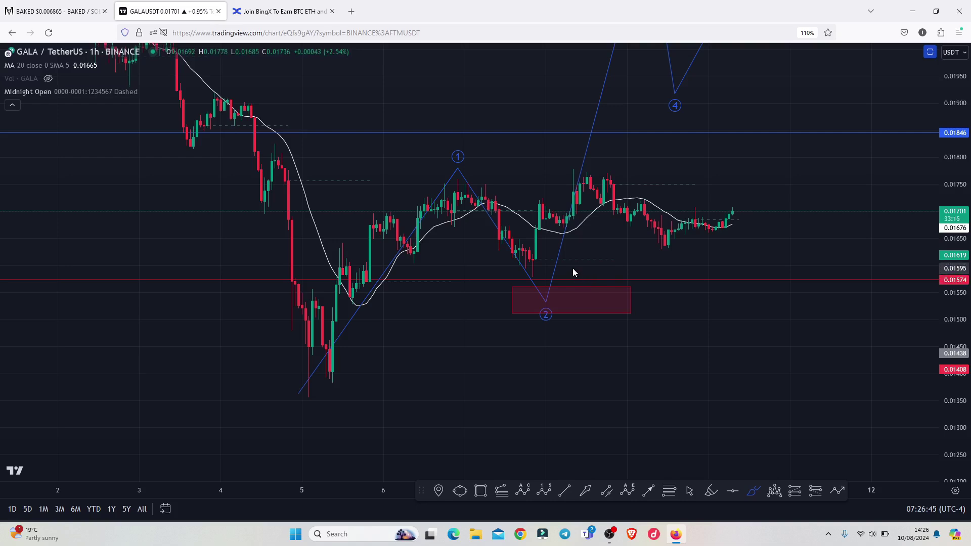
mouse_move(558, 260)
mouse_down()
mouse_move(514, 275)
mouse_move(559, 329)
mouse_move(572, 257)
mouse_move(544, 261)
mouse_up()
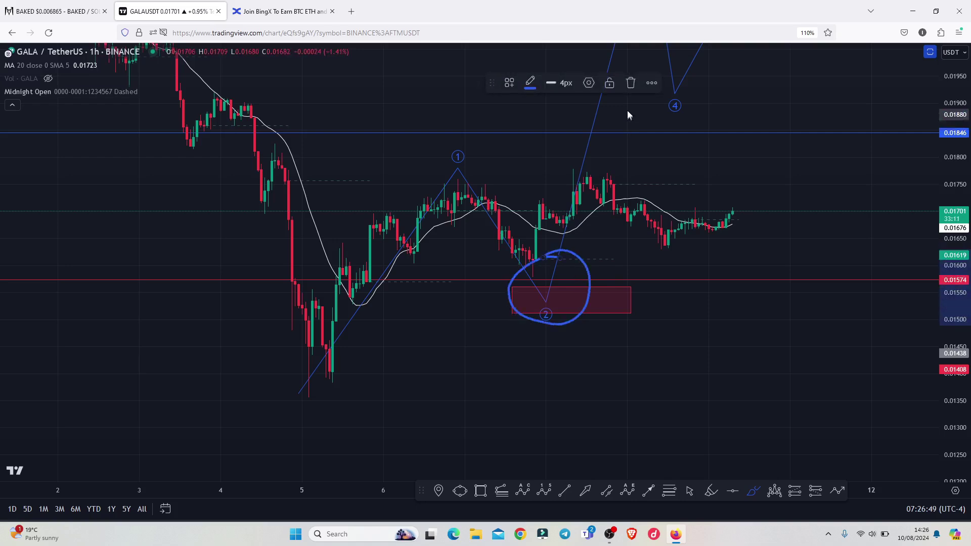
click(631, 83)
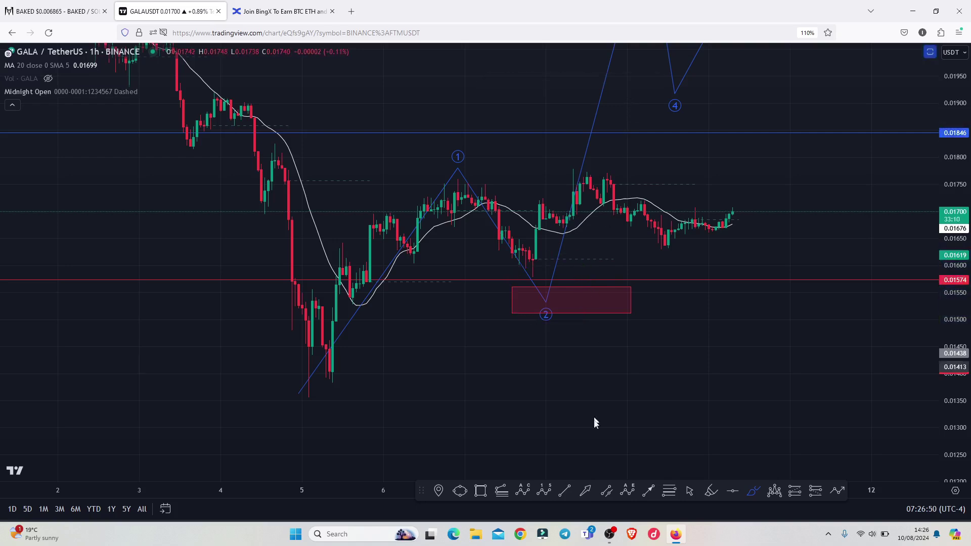
Draw a Fibonacci retracement from the 5 Aug low to the 0.01760 high.
click(668, 489)
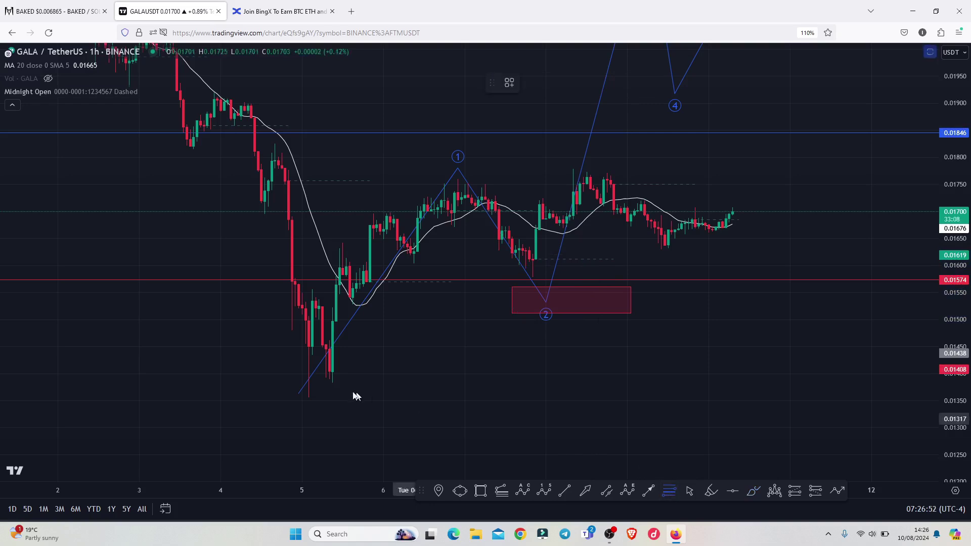
click(308, 397)
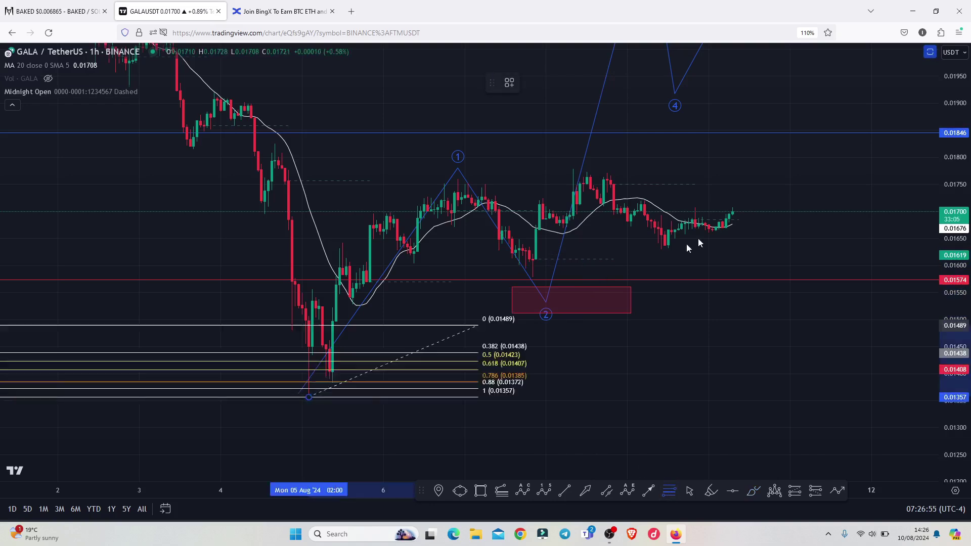
click(762, 178)
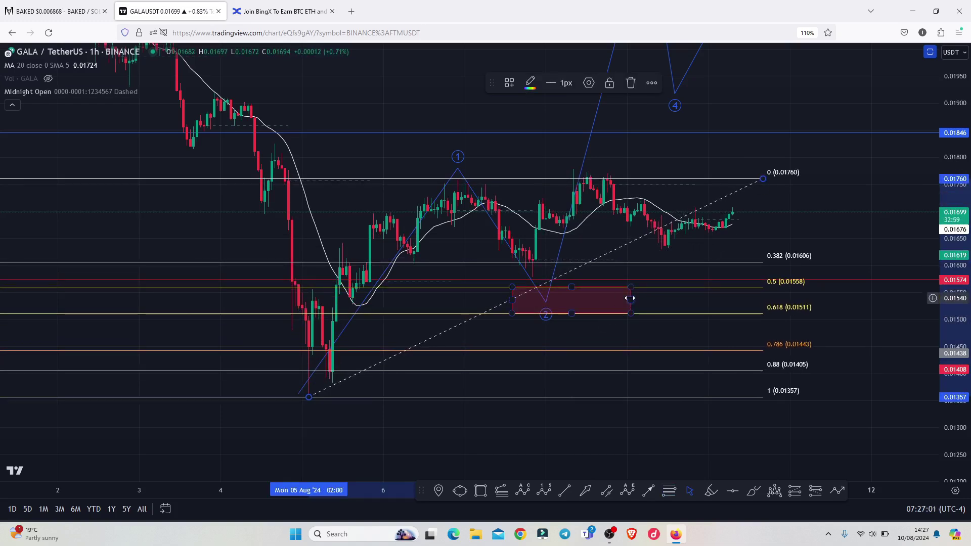
Widen the pink demand box and stretch it from the 0.382 Fib level down to about 0.5.
drag(630, 298, 658, 298)
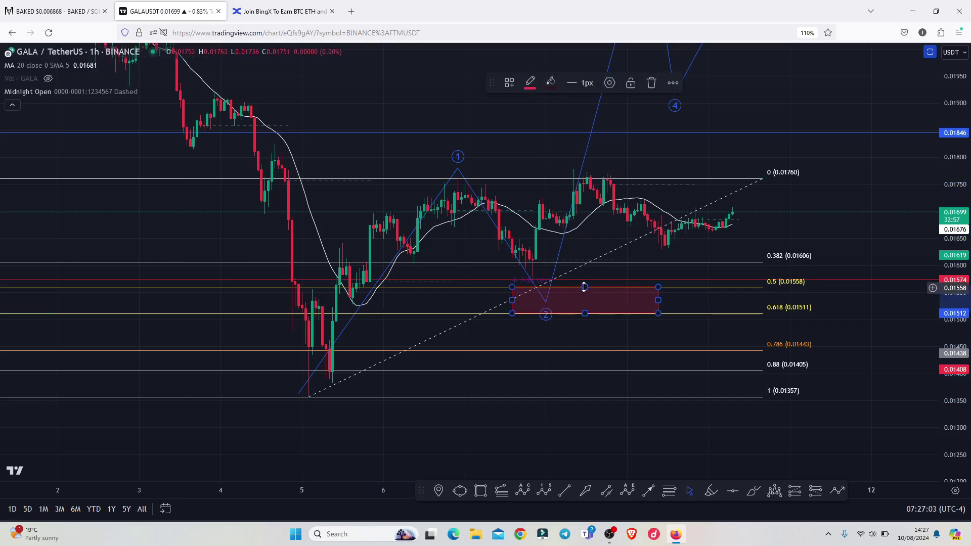
drag(585, 286, 586, 287)
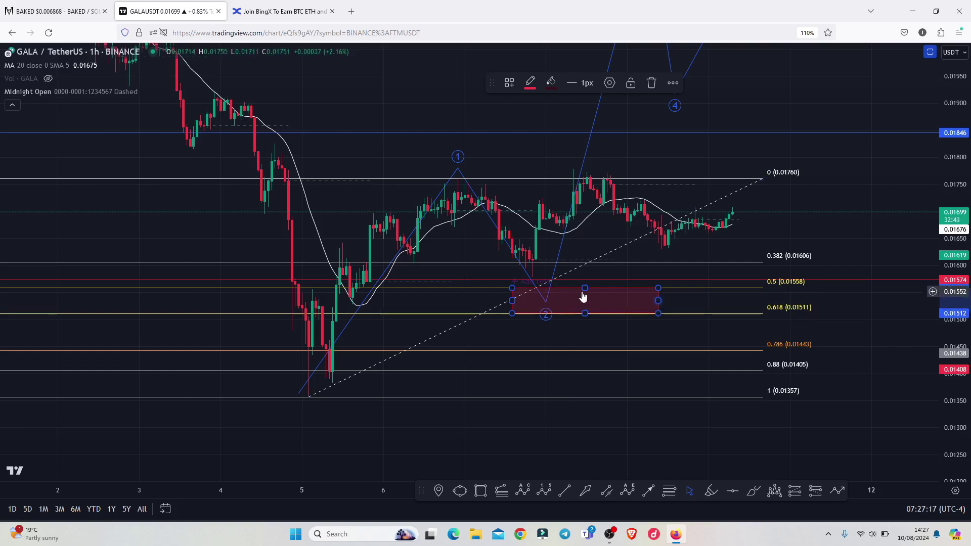
drag(586, 286, 585, 262)
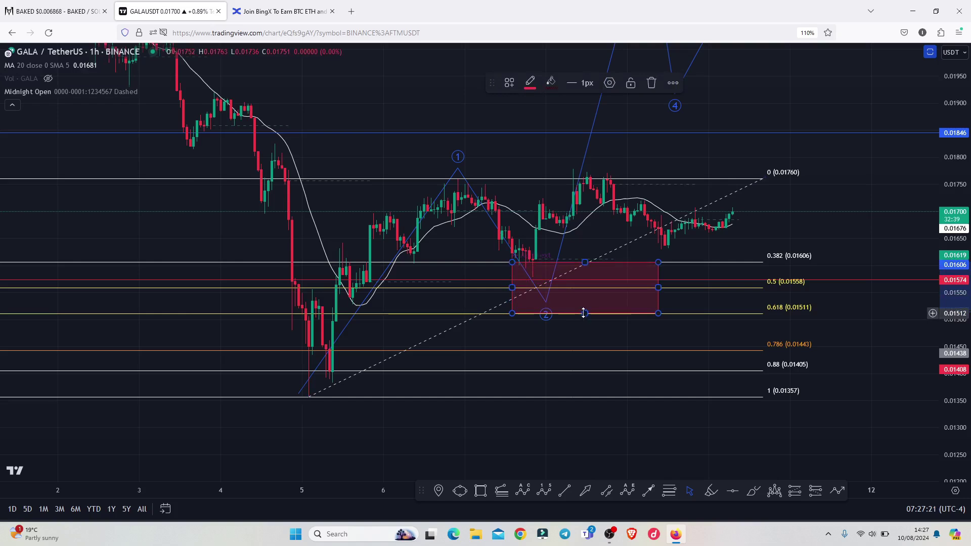
drag(581, 314, 583, 286)
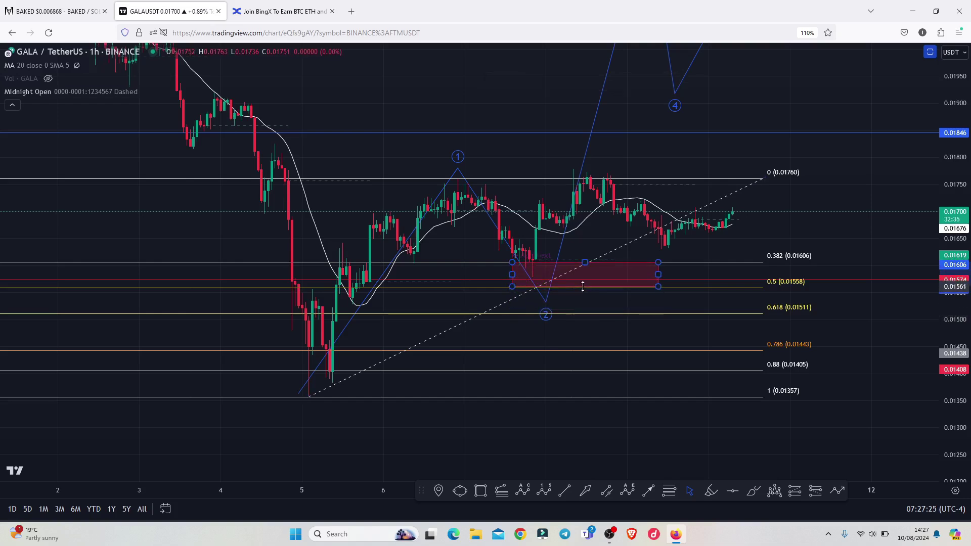
mouse_move(583, 287)
mouse_down()
mouse_move(546, 297)
mouse_move(546, 285)
mouse_up()
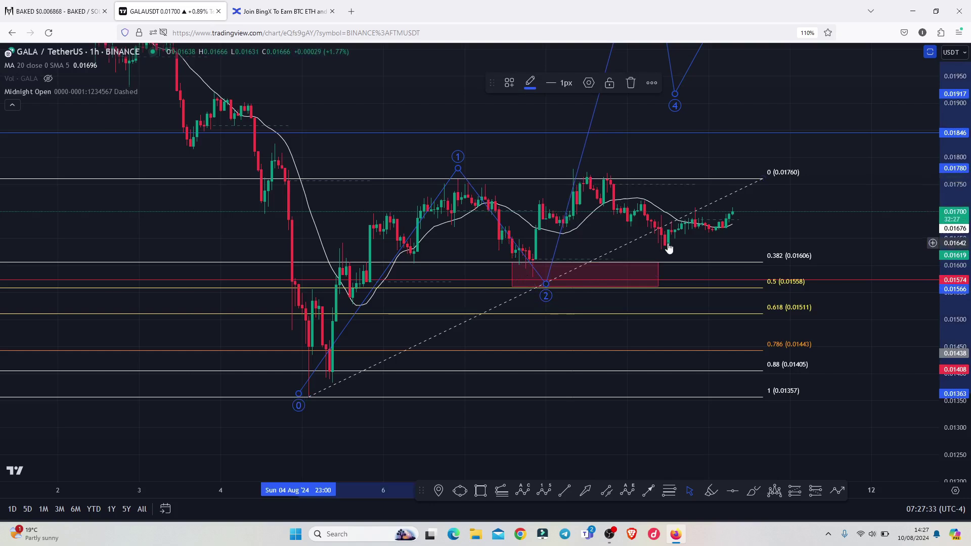
drag(789, 199, 744, 221)
click(716, 201)
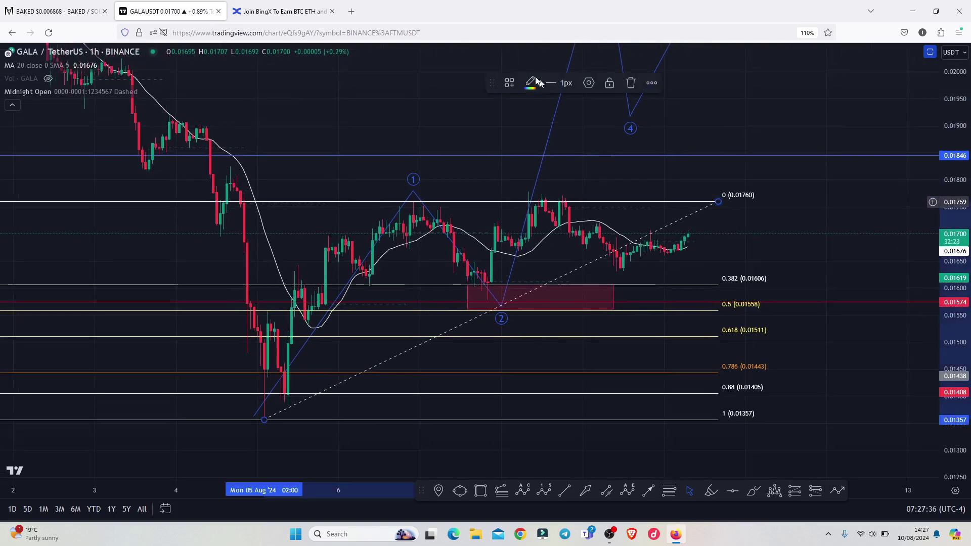
Delete the retracement and draw a trend-based Fib extension through waves 0, 1 and 2, reaching 1.618 at 0.02231.
click(631, 81)
drag(954, 136, 955, 238)
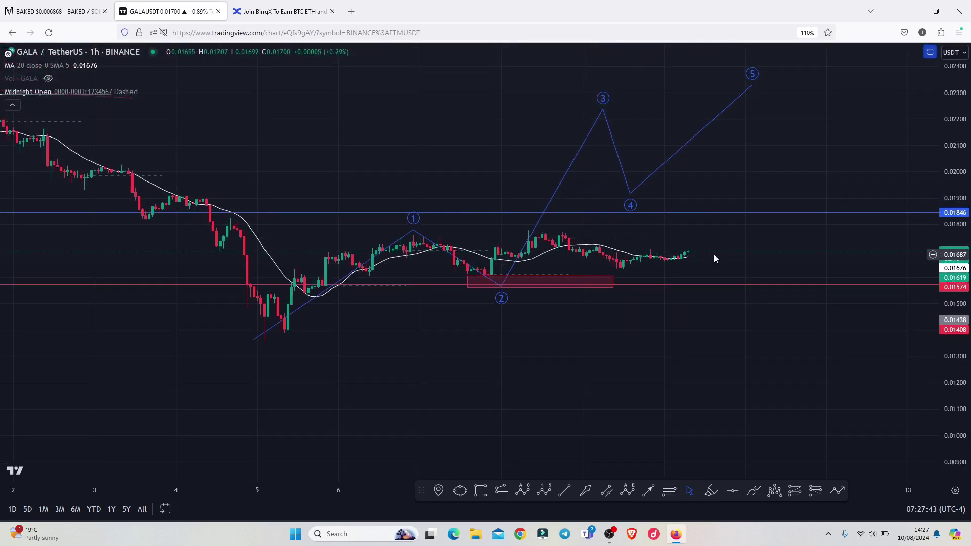
click(502, 492)
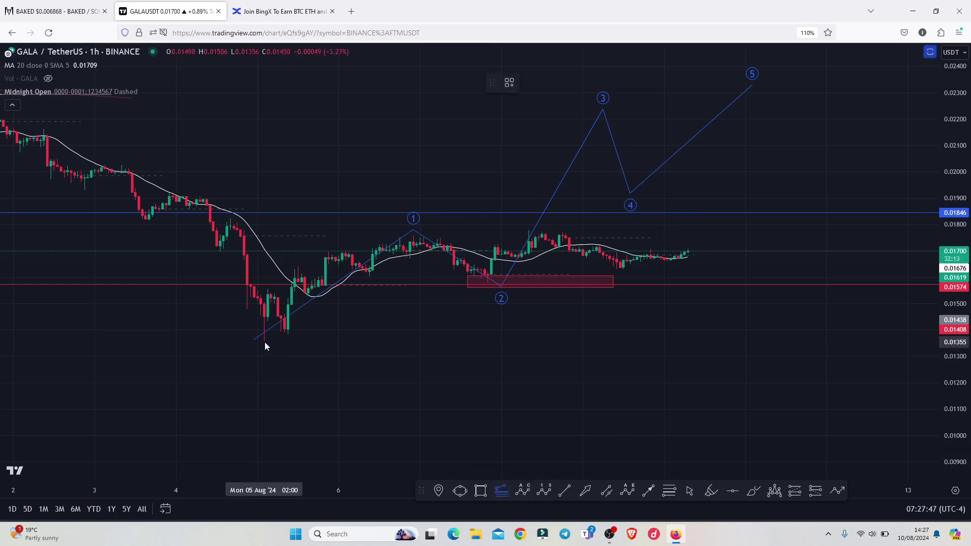
click(263, 342)
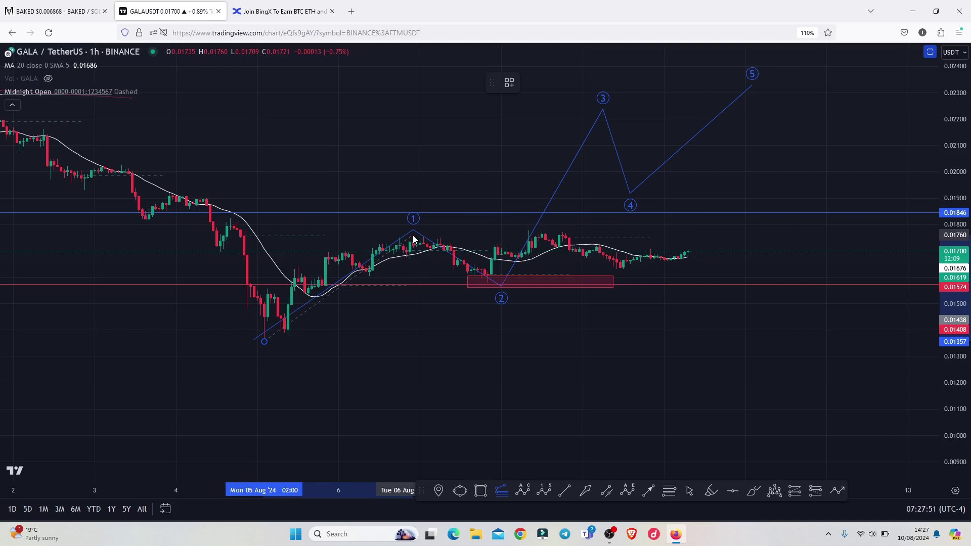
click(413, 237)
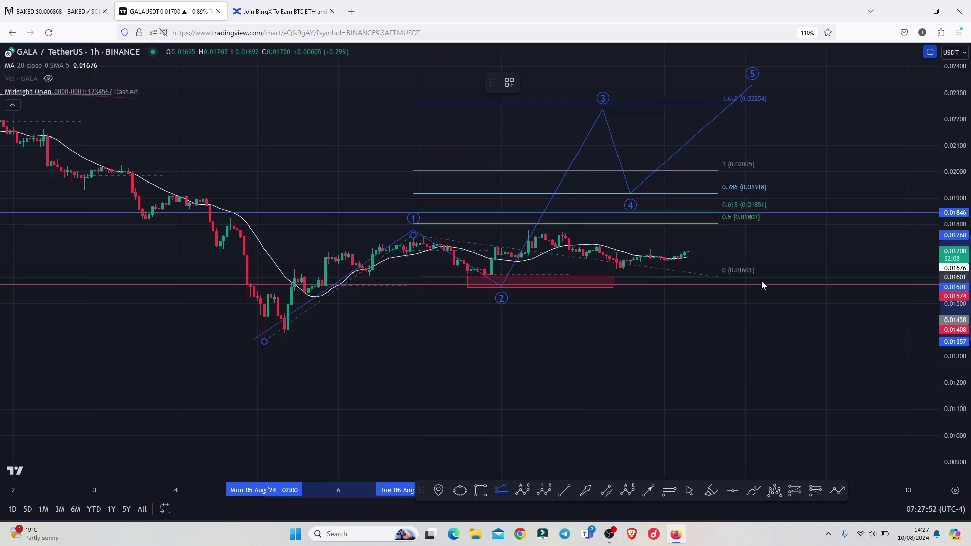
click(808, 284)
drag(789, 146, 781, 210)
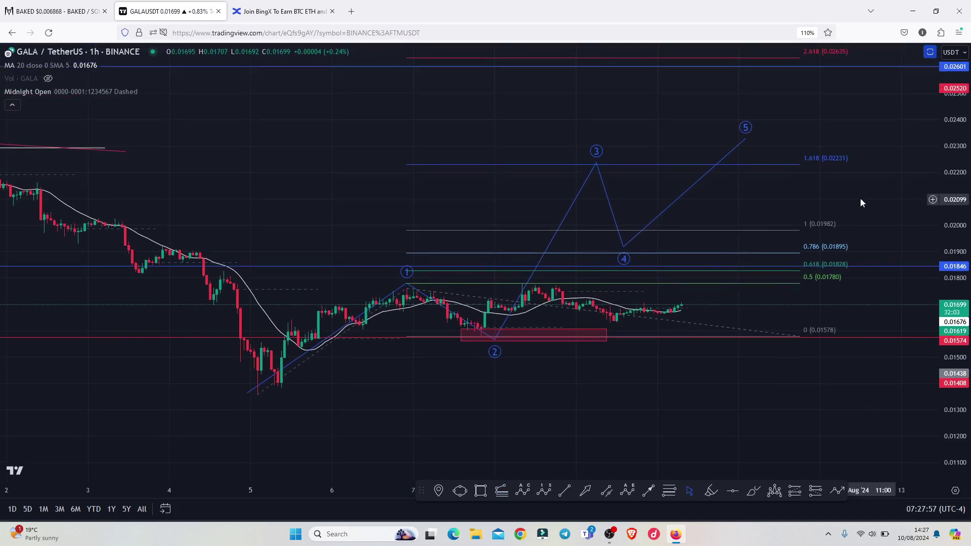
scroll(959, 233, up, 1)
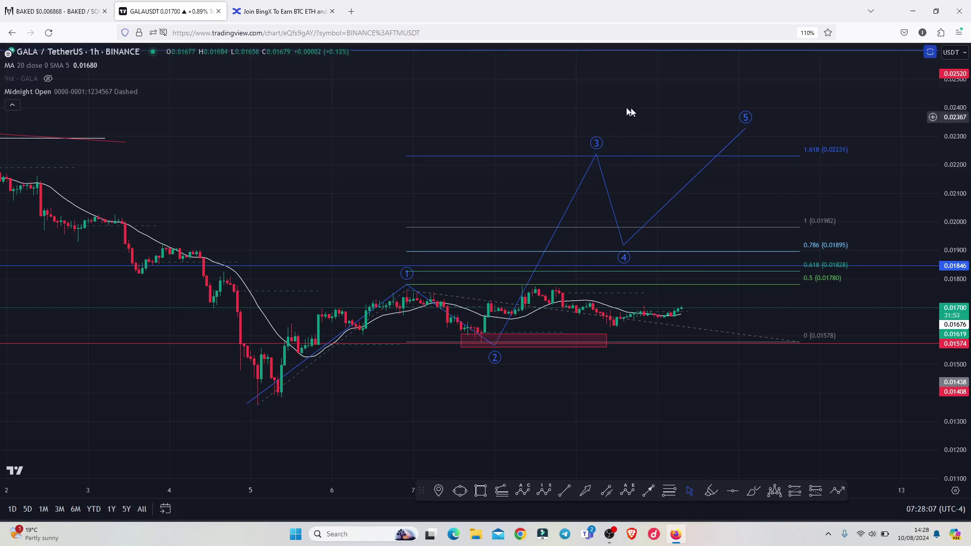
Raise wave 4 to about 0.0193 and wave 5 near 0.0238, then delete the Fib extension grid.
drag(631, 249, 644, 249)
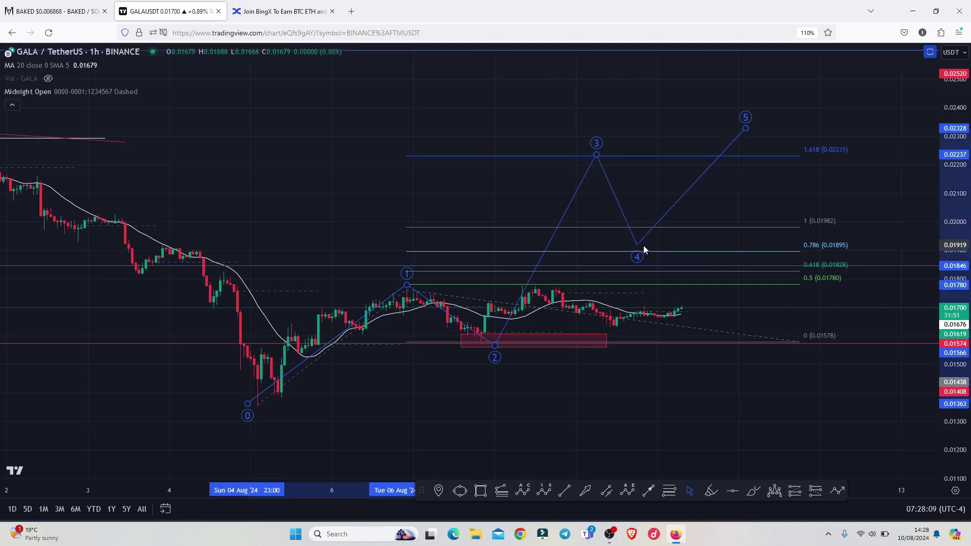
drag(746, 128, 748, 120)
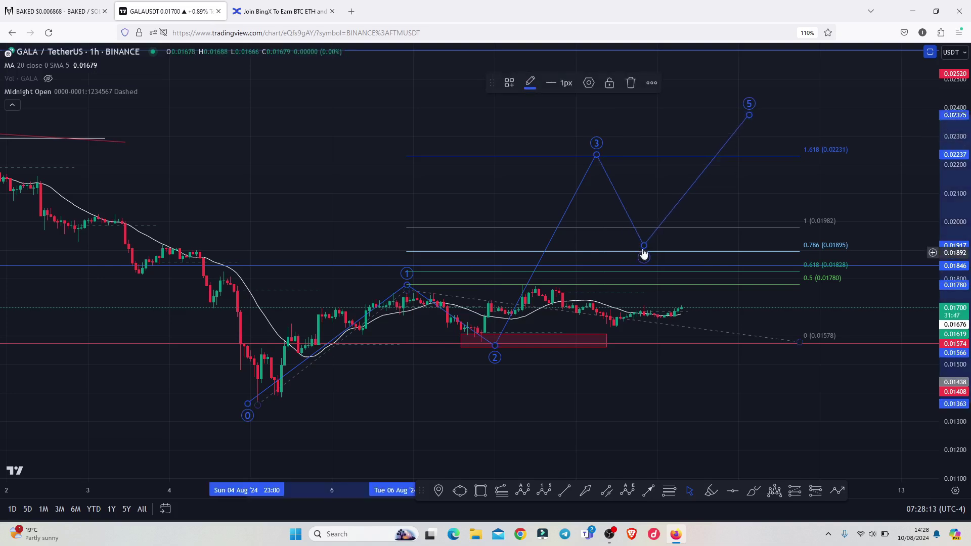
drag(644, 253, 669, 244)
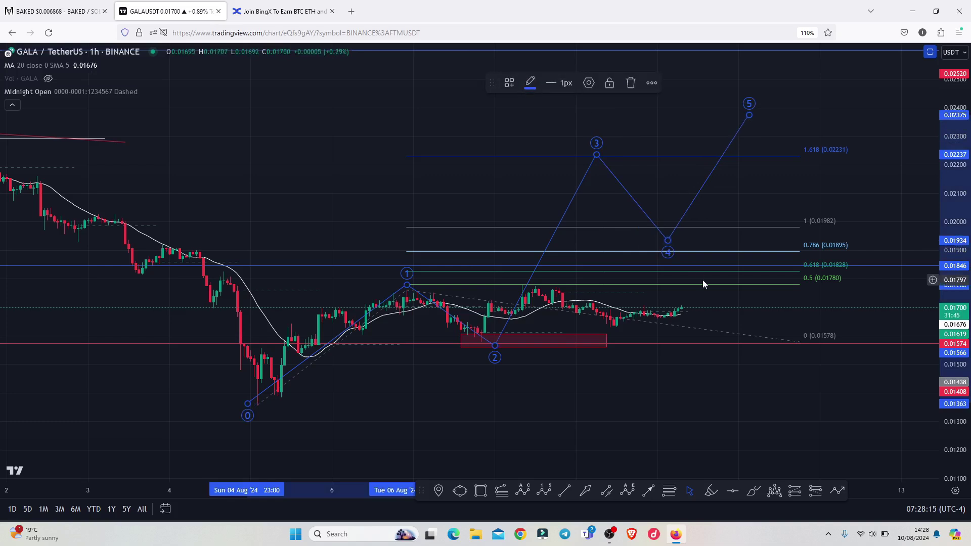
click(797, 343)
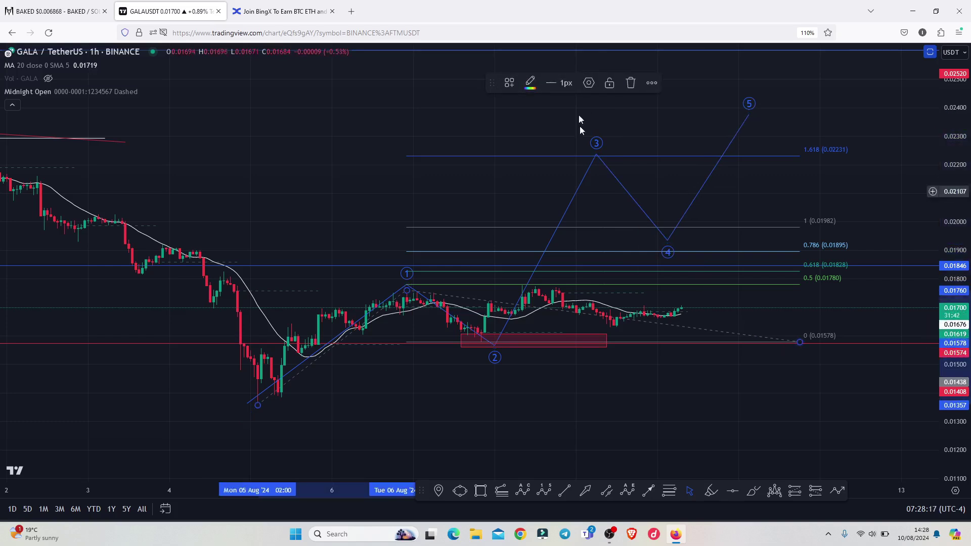
click(632, 85)
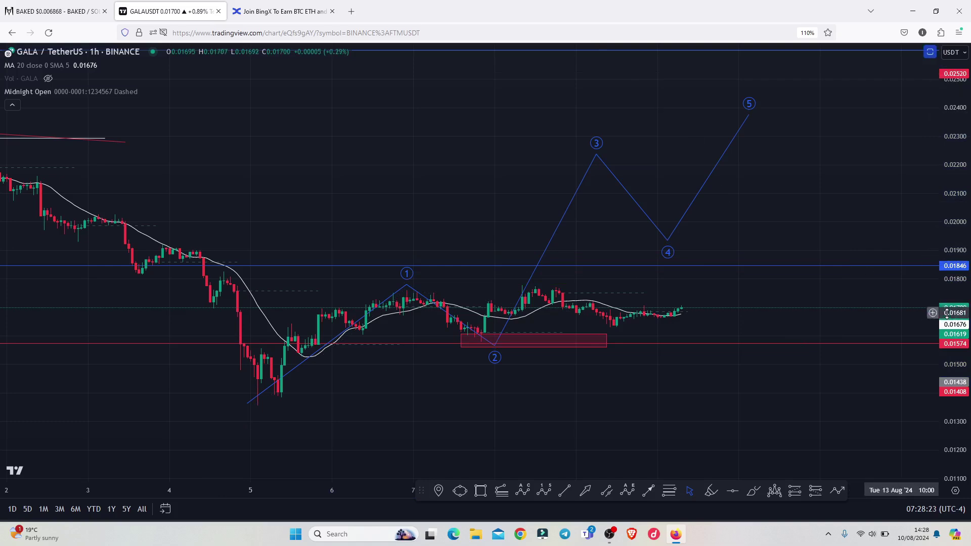
drag(951, 316, 951, 322)
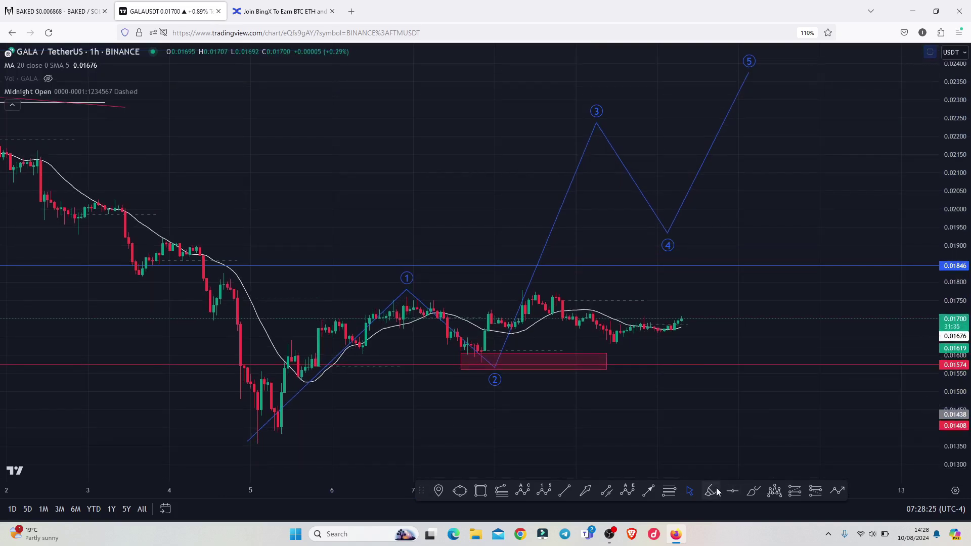
click(748, 493)
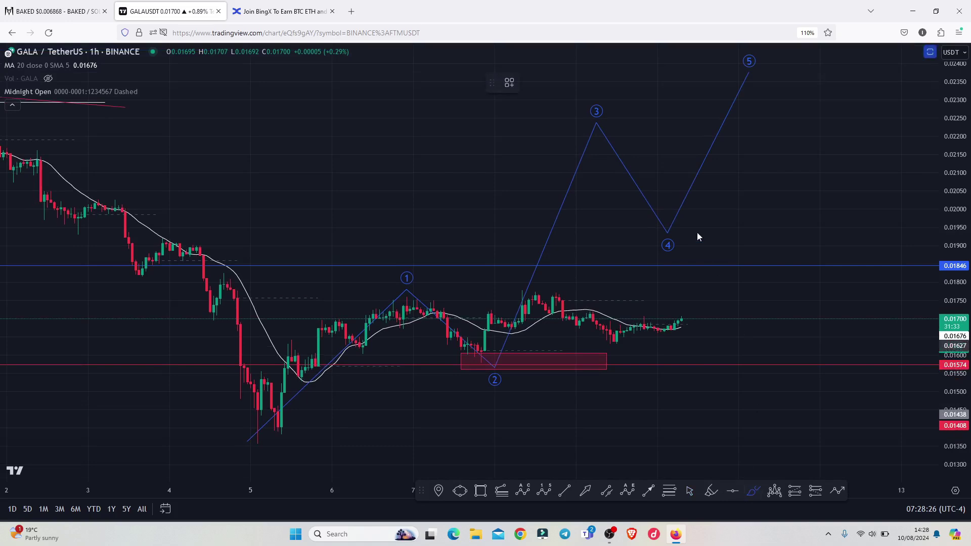
drag(662, 306, 694, 242)
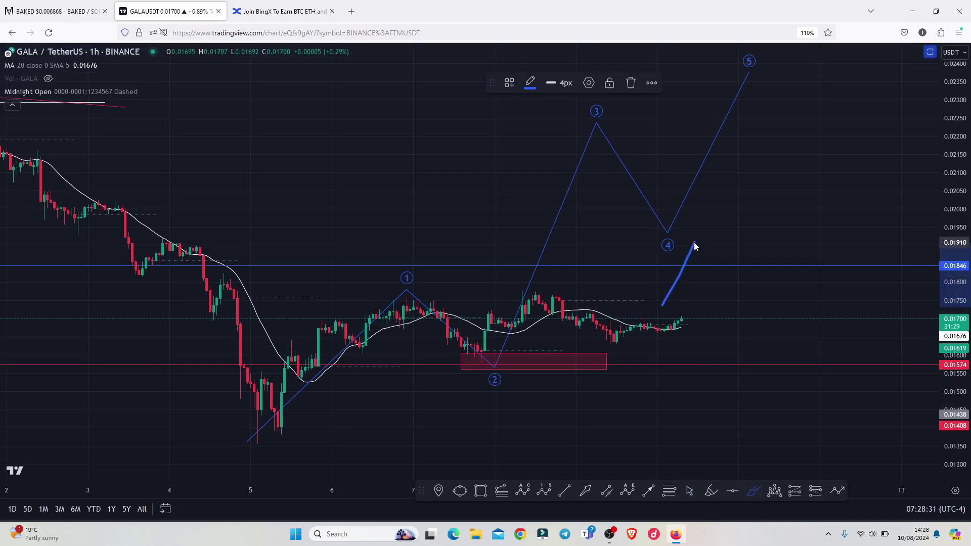
mouse_move(694, 243)
mouse_down()
mouse_move(718, 267)
mouse_move(778, 131)
mouse_up()
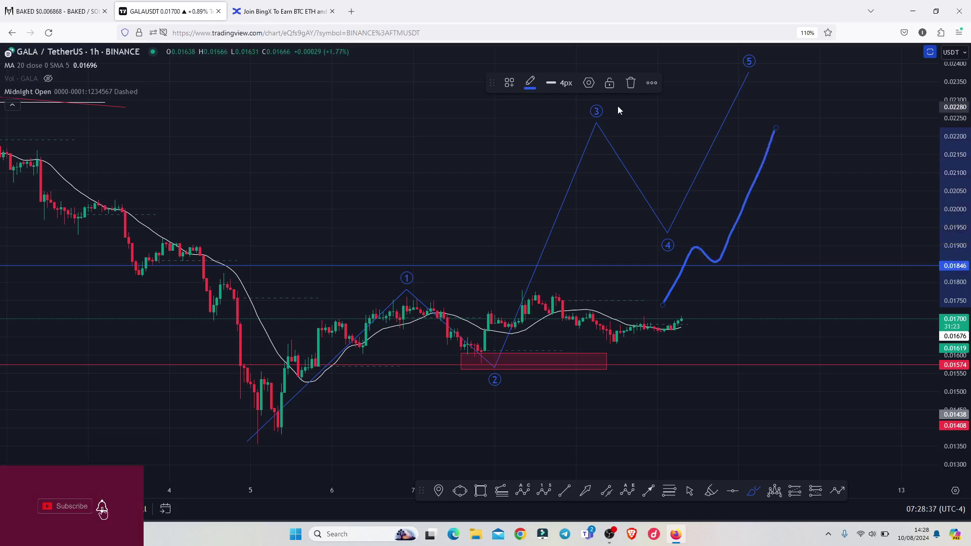
mouse_move(611, 96)
mouse_down()
mouse_move(558, 113)
mouse_move(632, 130)
mouse_move(605, 97)
mouse_up()
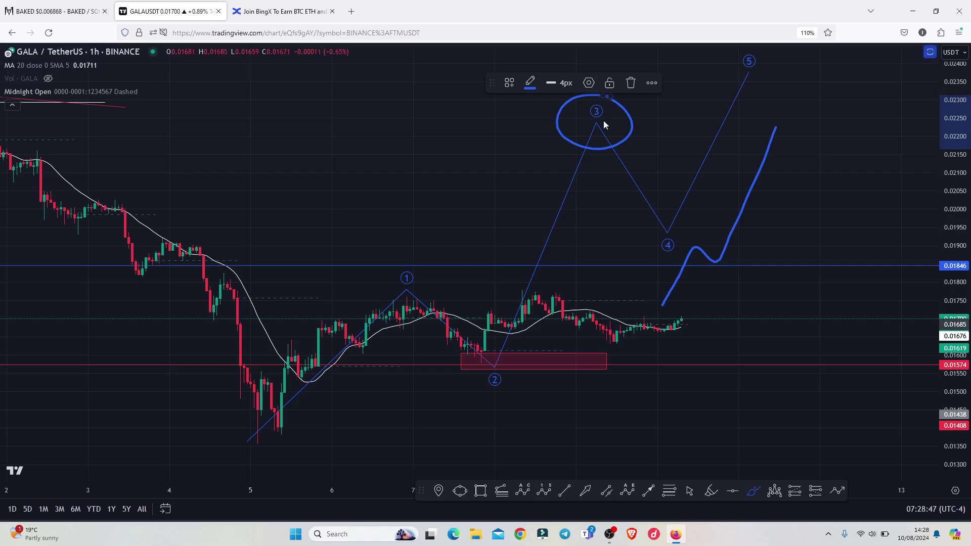
key(ctrl+z)
key(ctrl+z)
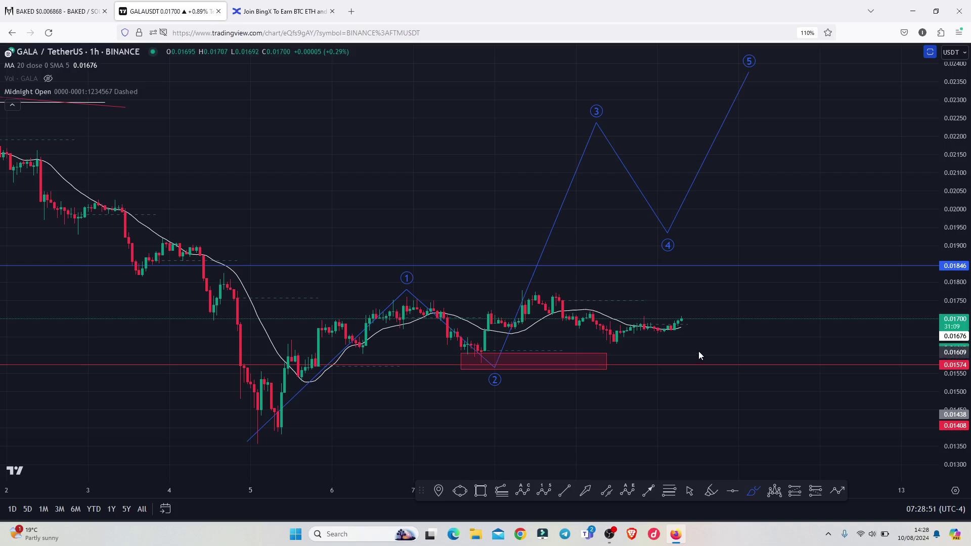
Delete the freehand circle sketched near the latest 1h candles and exit full-screen view.
mouse_move(696, 348)
mouse_down()
mouse_move(679, 353)
mouse_move(667, 375)
mouse_up()
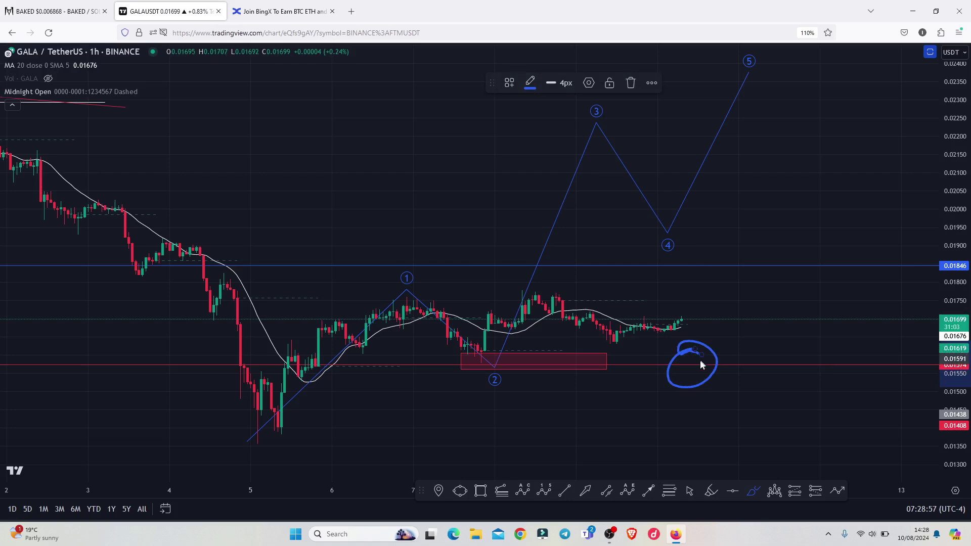
click(631, 84)
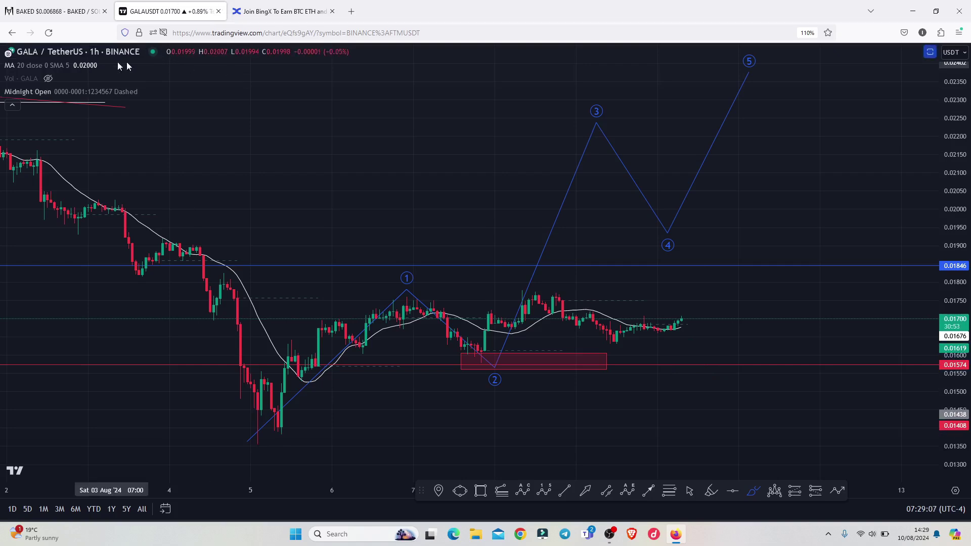
key(Escape)
Switch GALA/USDT to the daily timeframe and compress the price scale to show the whole wave count.
click(206, 55)
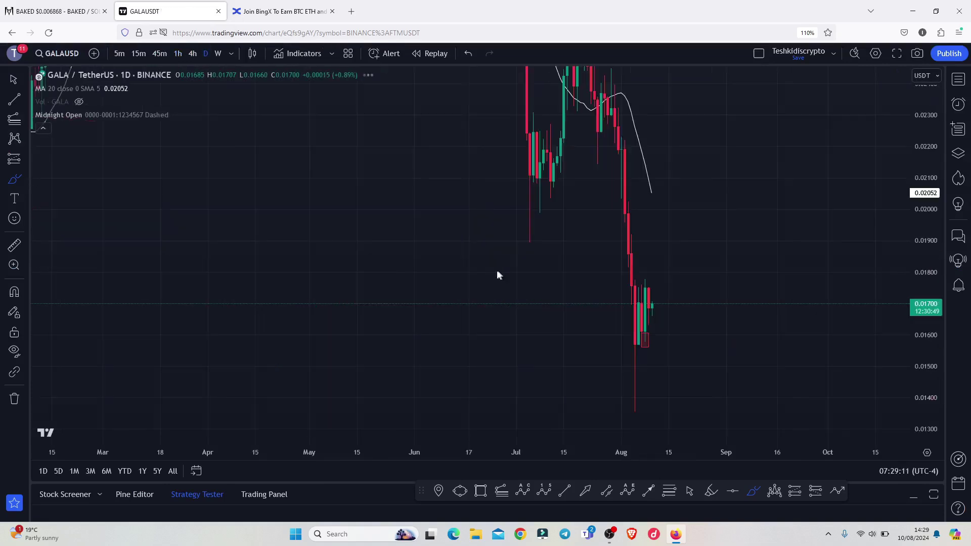
drag(926, 172, 911, 235)
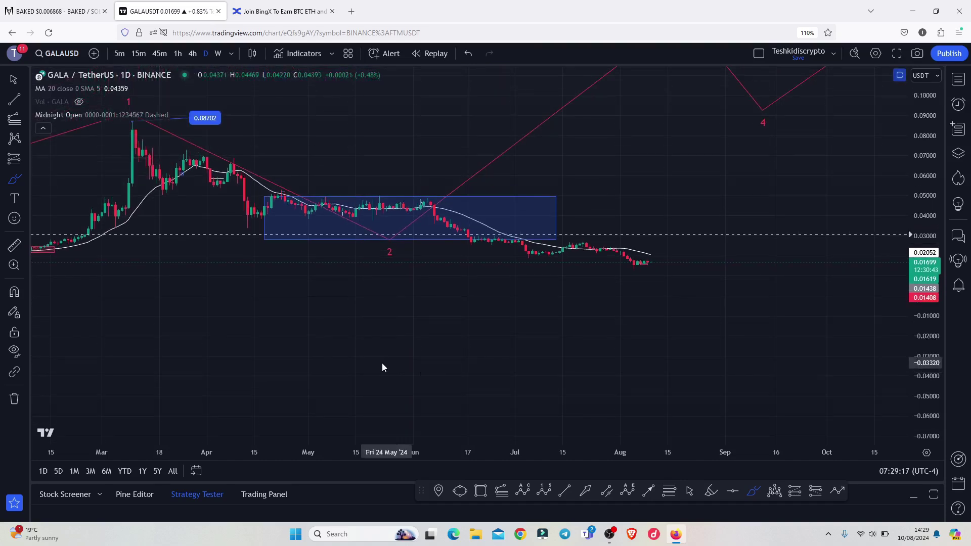
scroll(382, 363, down, 5)
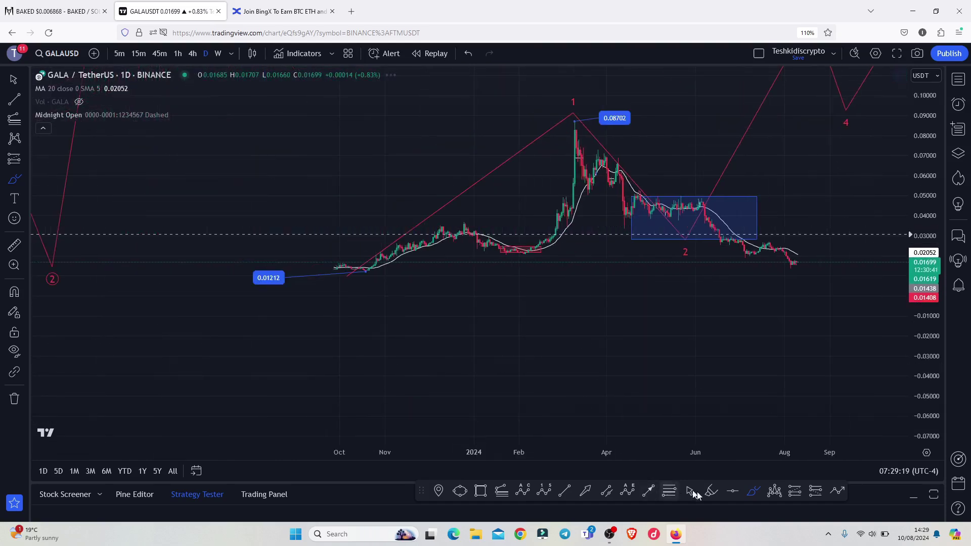
key(Escape)
drag(604, 274, 553, 345)
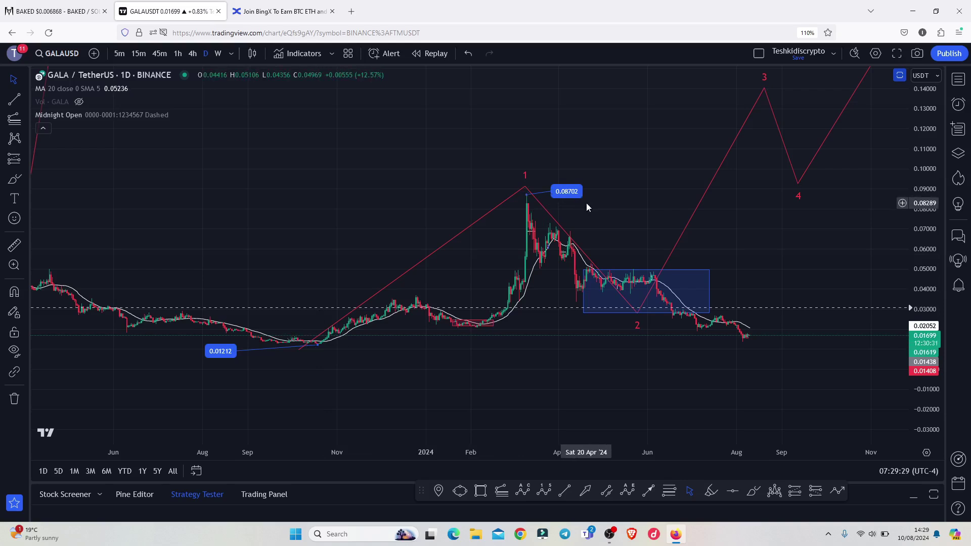
Move the red wave count's point 1 onto the March high and point 2 a few days later.
click(526, 192)
drag(527, 191, 528, 195)
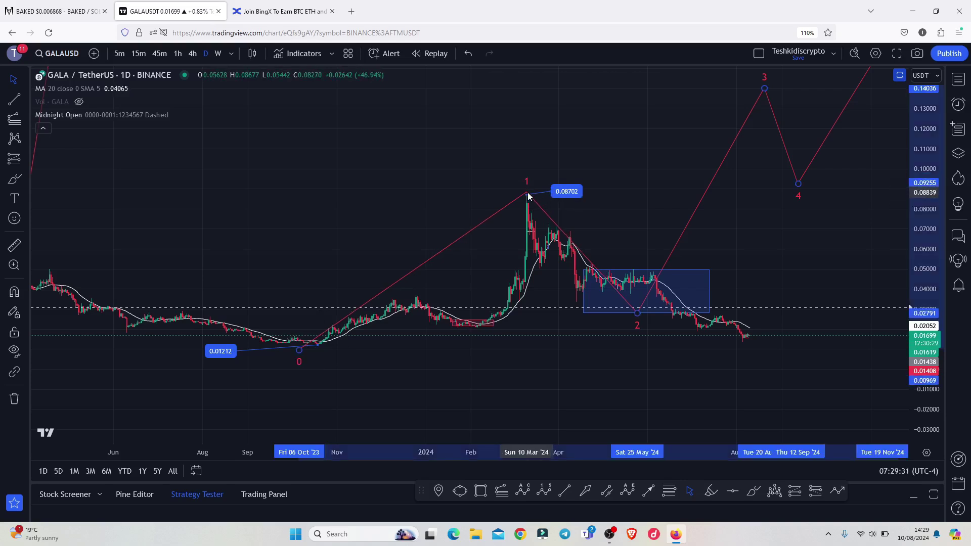
drag(651, 206, 625, 217)
drag(602, 318, 607, 318)
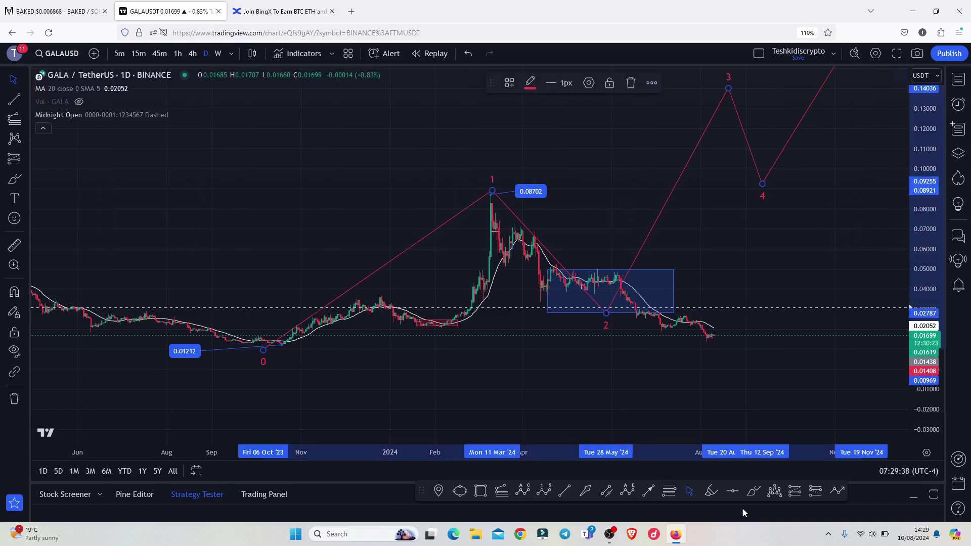
Sketch a freehand wavy line inside the blue rectangle, then delete it.
click(752, 494)
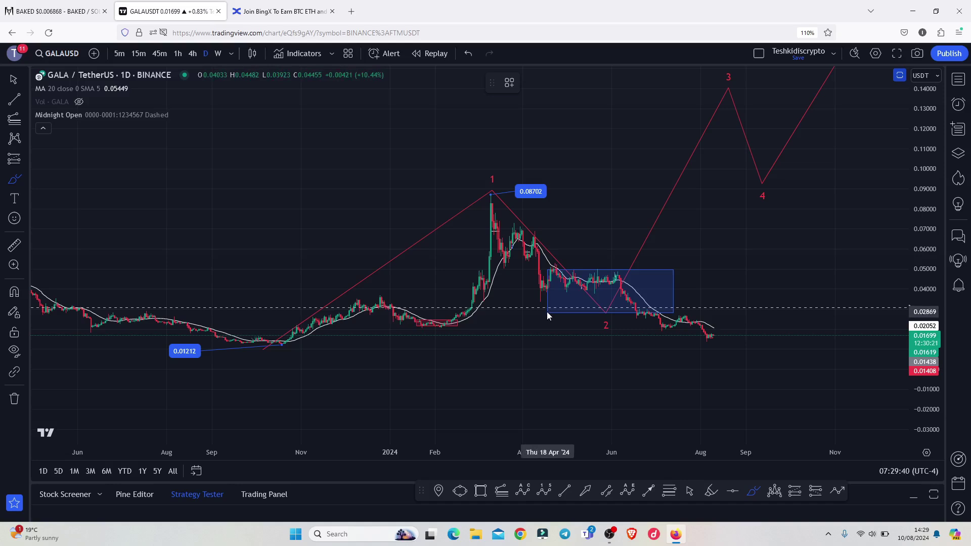
mouse_move(548, 308)
mouse_down()
mouse_move(565, 281)
mouse_move(593, 311)
mouse_move(621, 273)
mouse_move(643, 312)
mouse_move(667, 271)
mouse_up()
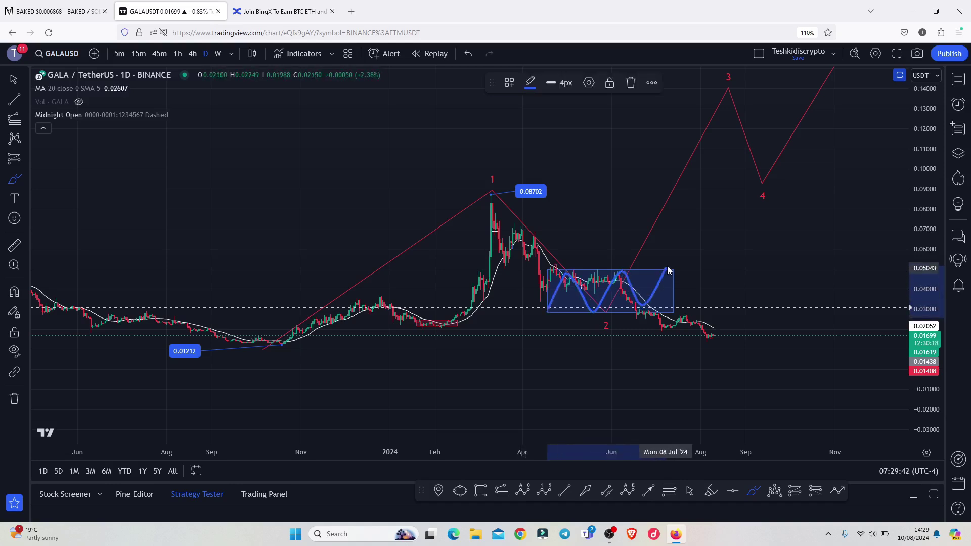
click(631, 82)
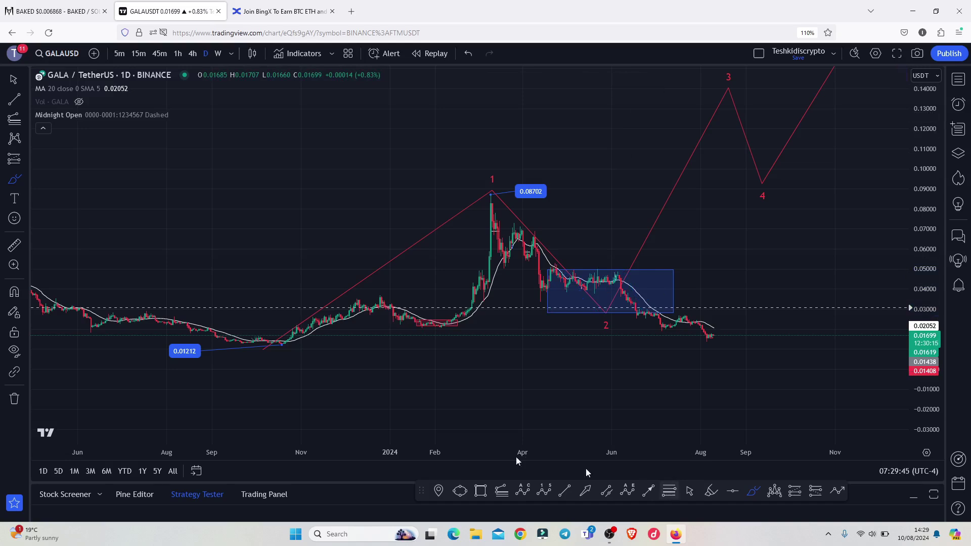
key(alt+f)
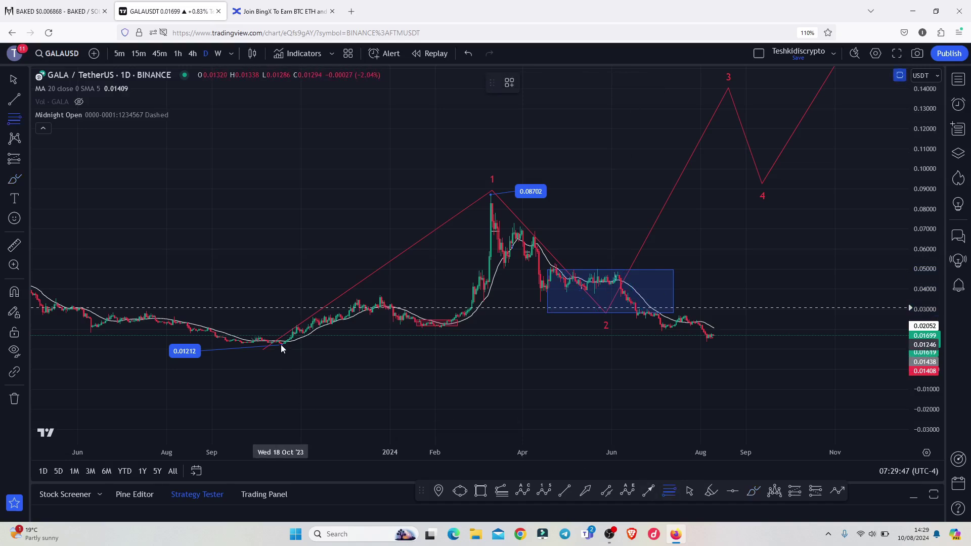
click(282, 349)
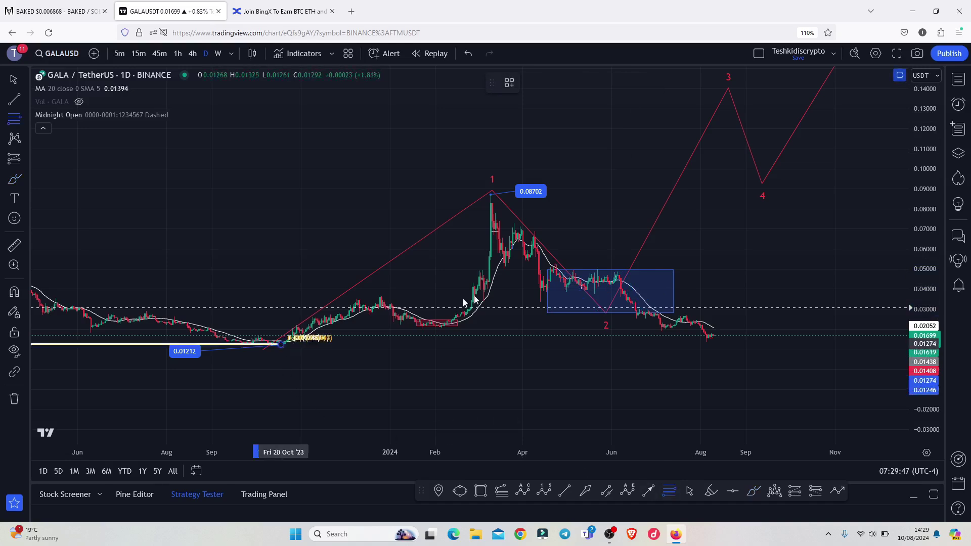
click(706, 196)
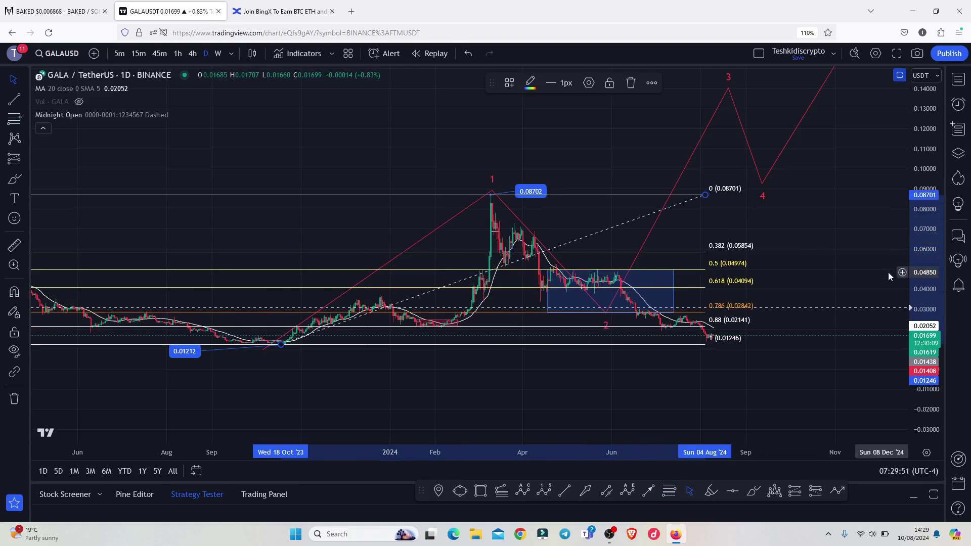
drag(929, 316, 887, 310)
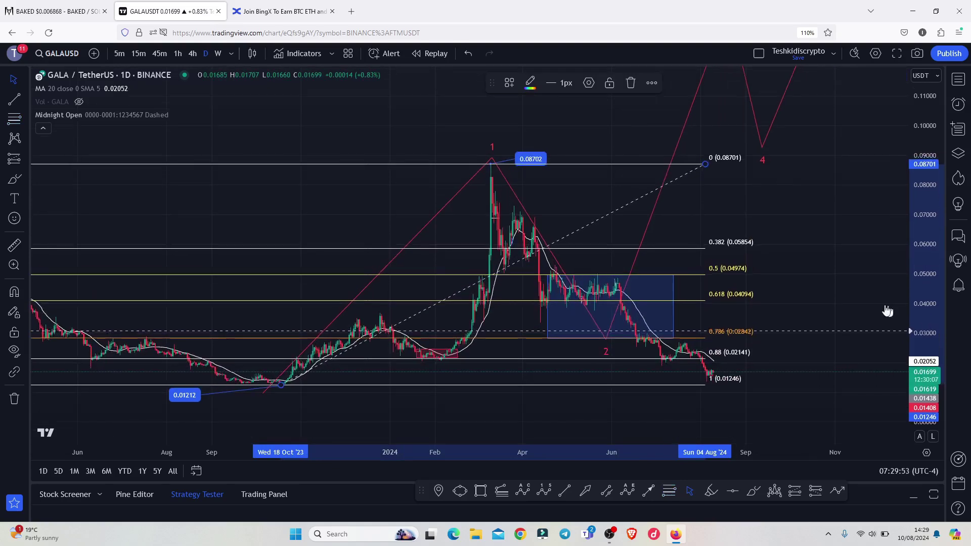
drag(844, 286, 767, 252)
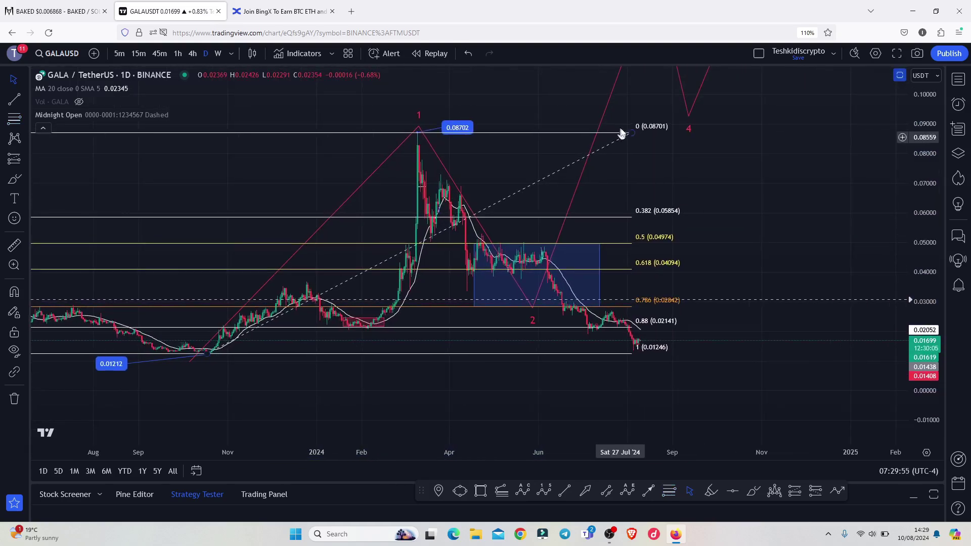
drag(630, 132, 737, 132)
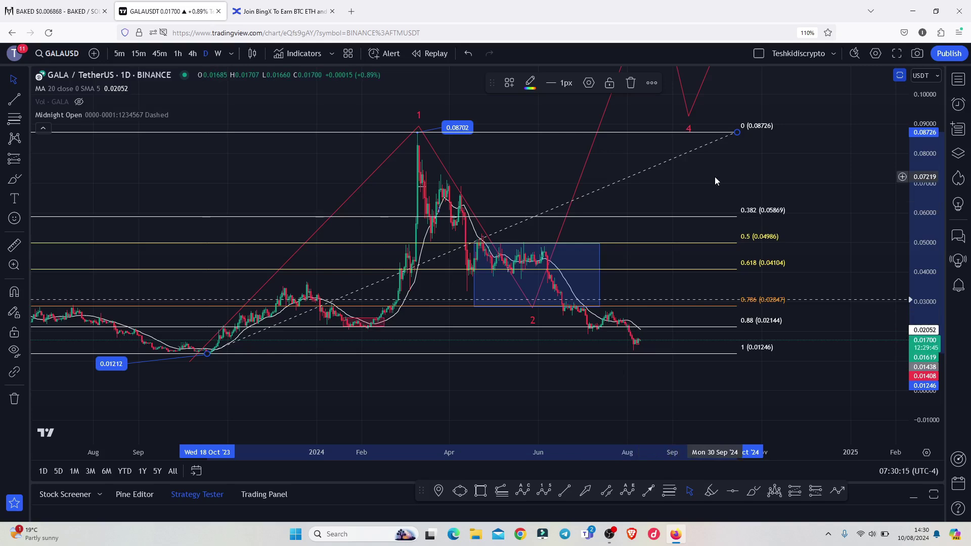
drag(722, 172, 716, 190)
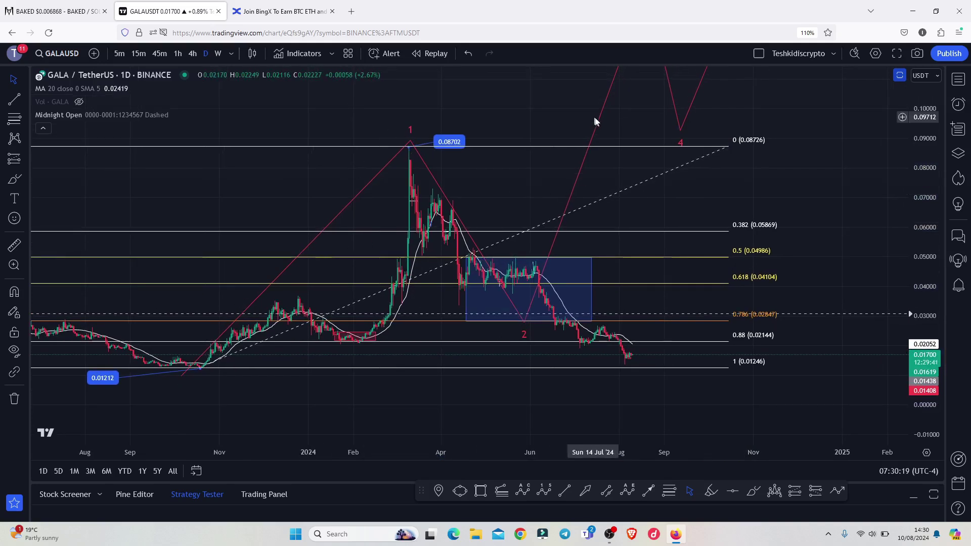
click(730, 144)
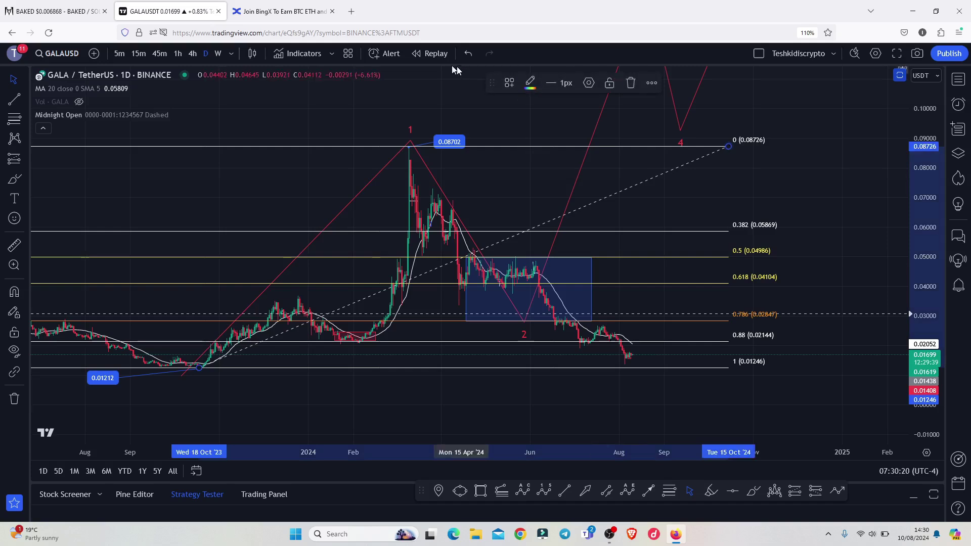
click(631, 84)
drag(559, 185, 569, 185)
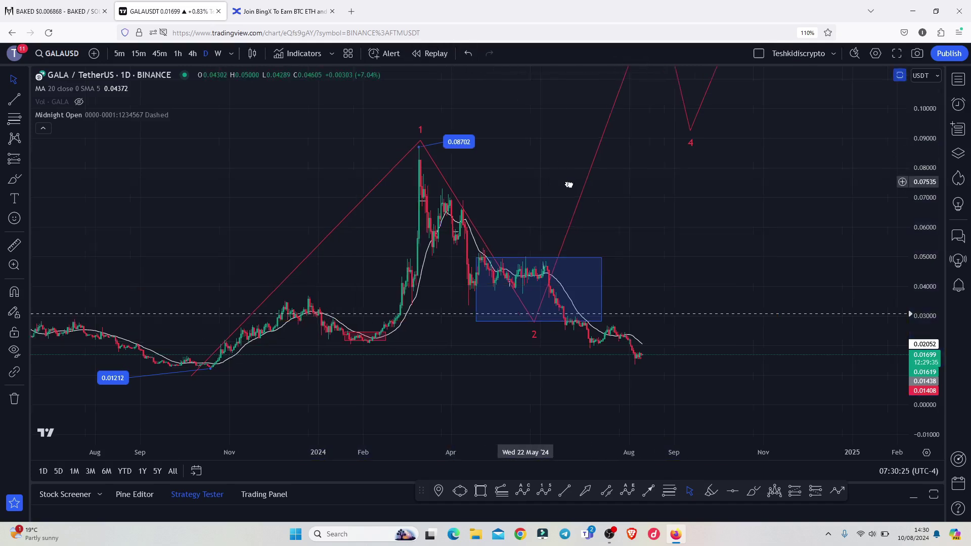
scroll(556, 189, up, 2)
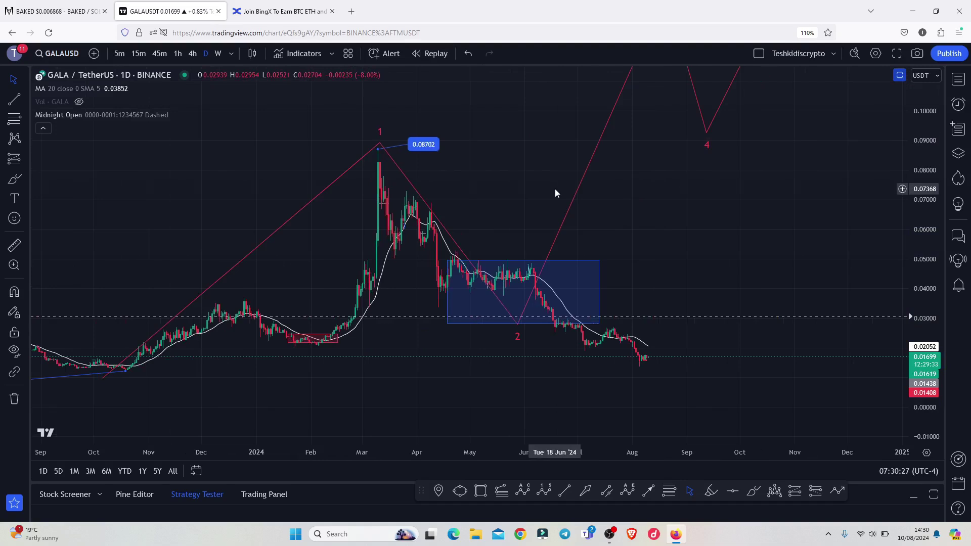